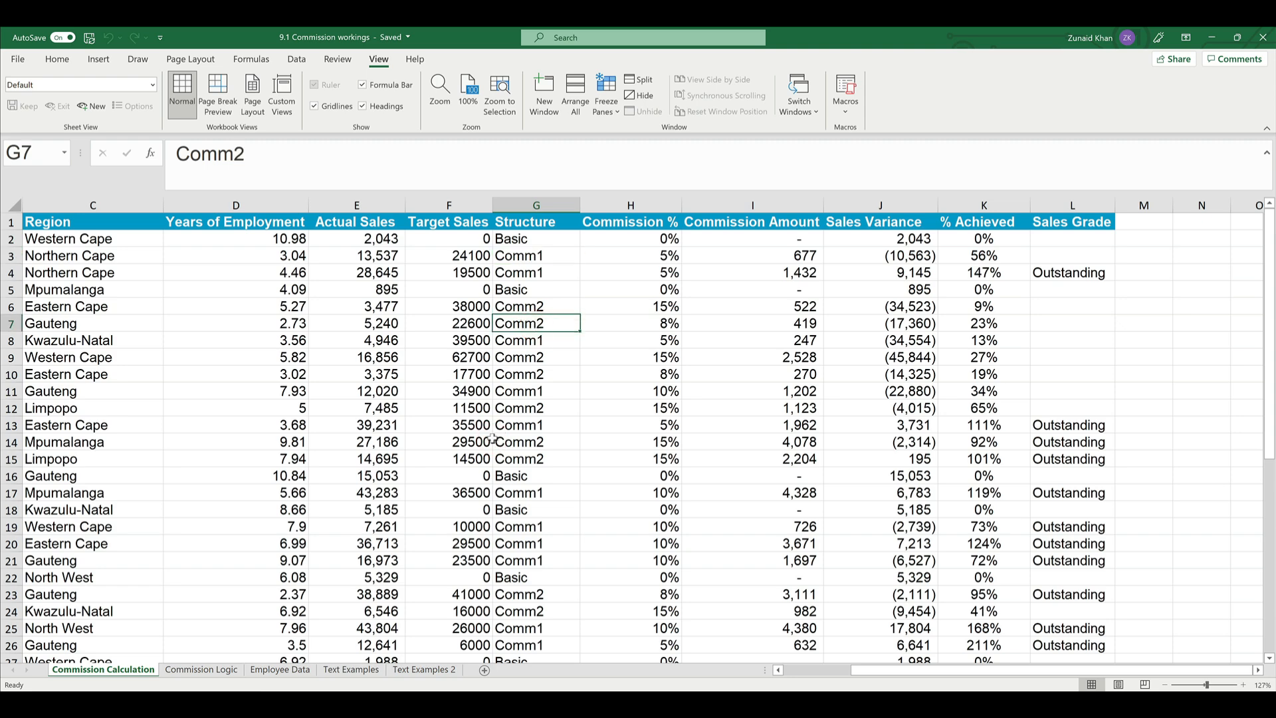
- Freeze the panes at cell C2 so the header row stays visible while scrolling through the commission data
scroll(493, 439, down, 11)
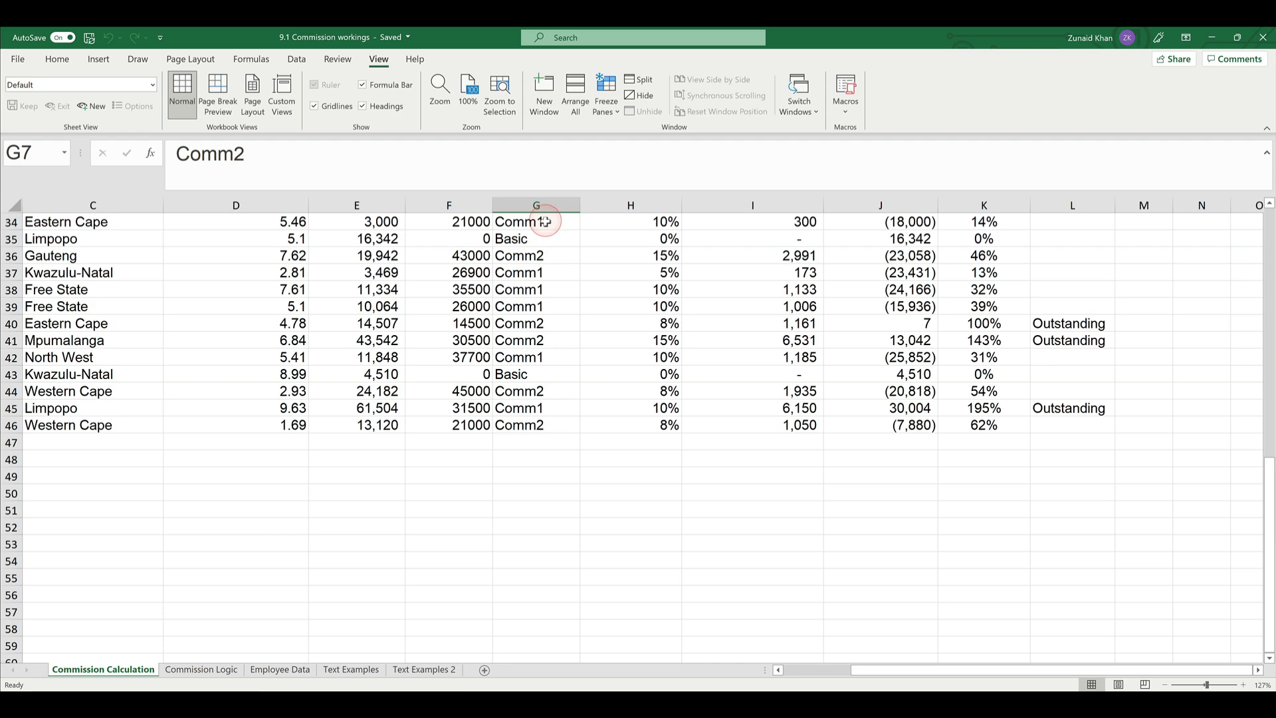
scroll(525, 280, up, 11)
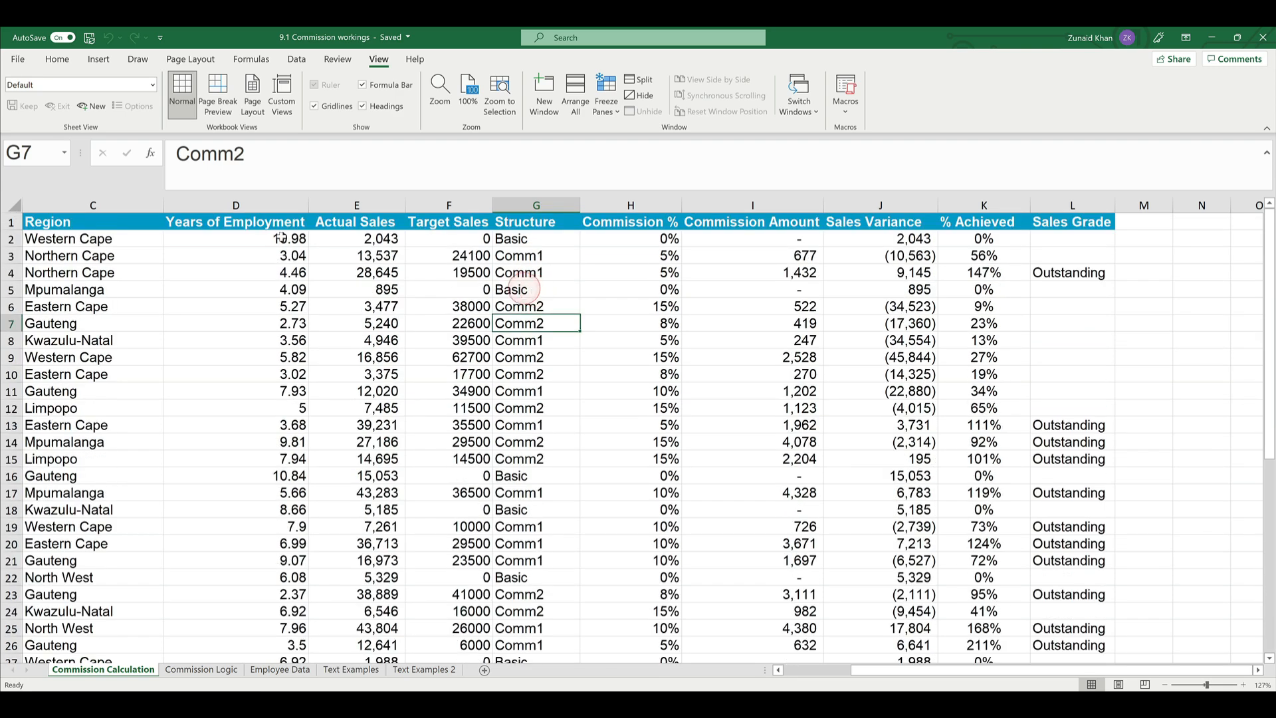
click(103, 238)
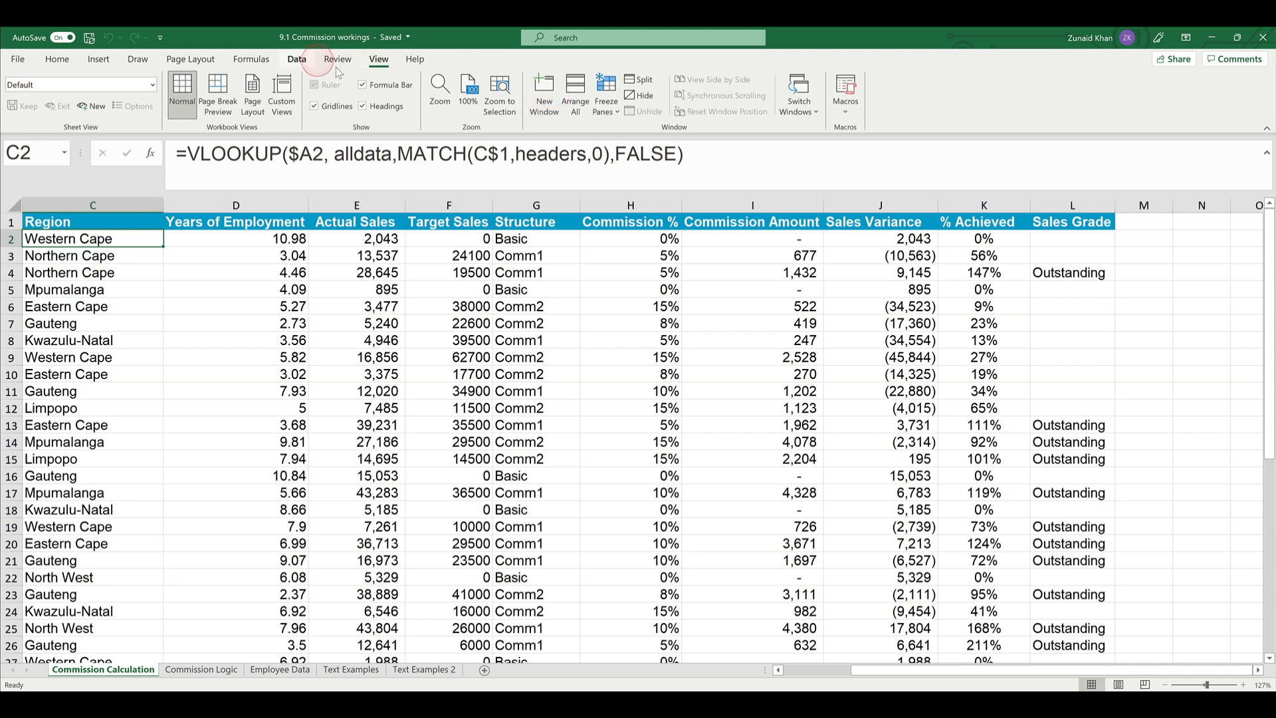
click(381, 60)
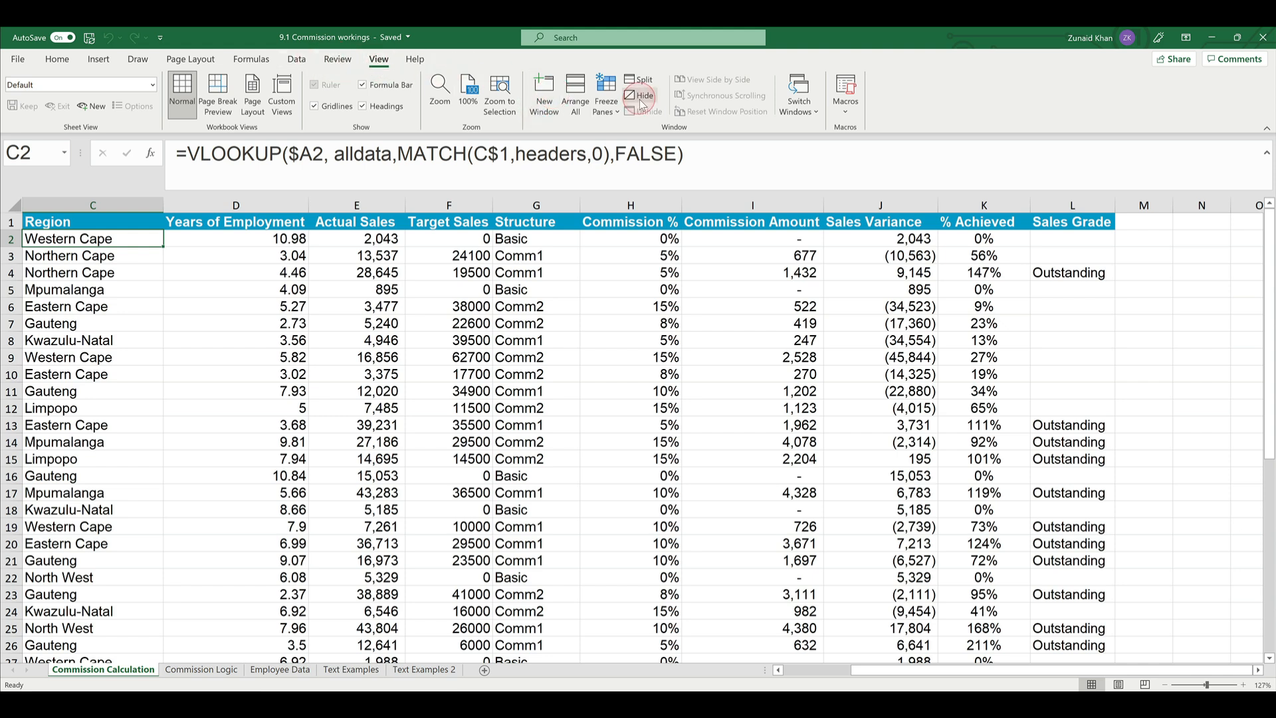
click(477, 98)
click(606, 98)
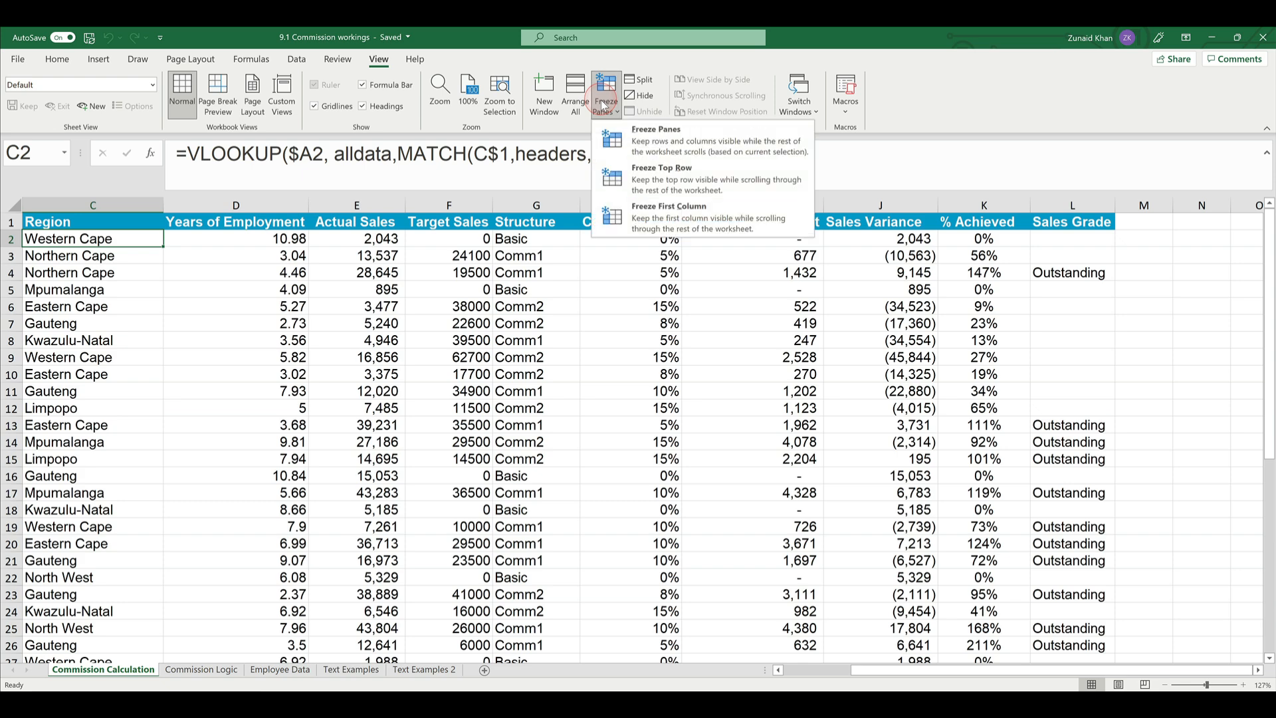
click(676, 146)
scroll(432, 379, down, 11)
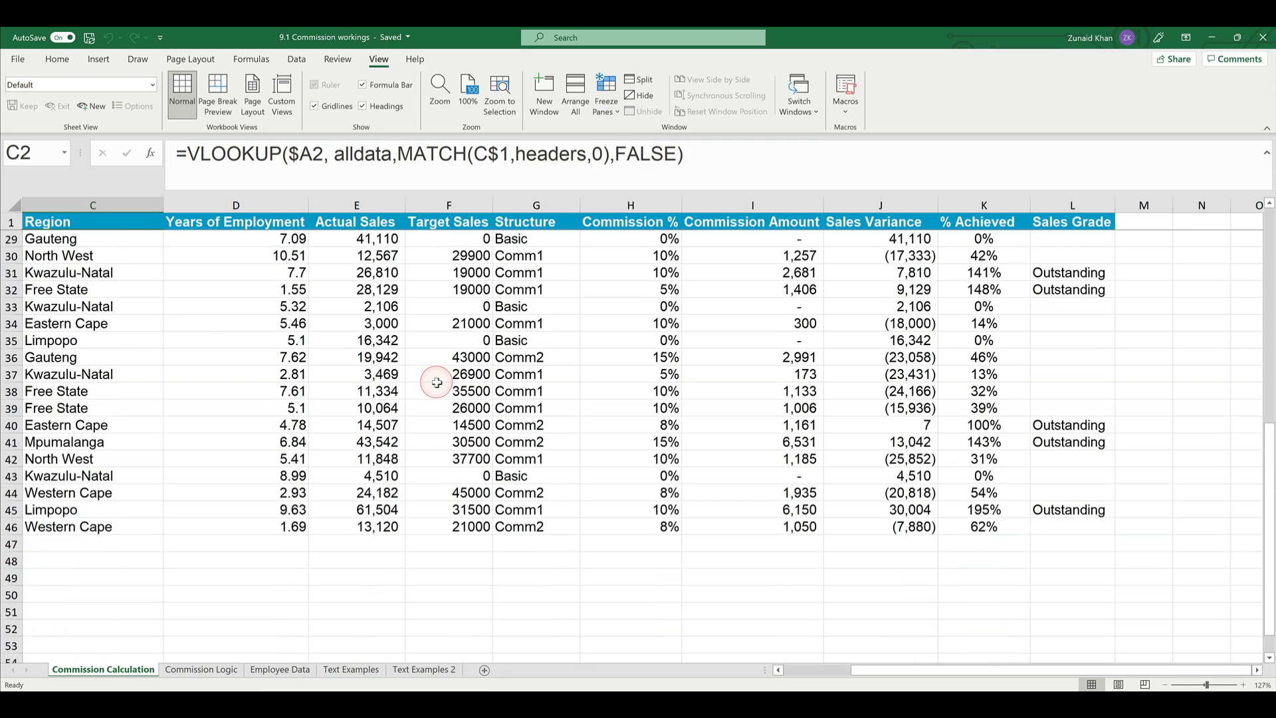
scroll(437, 382, up, 2)
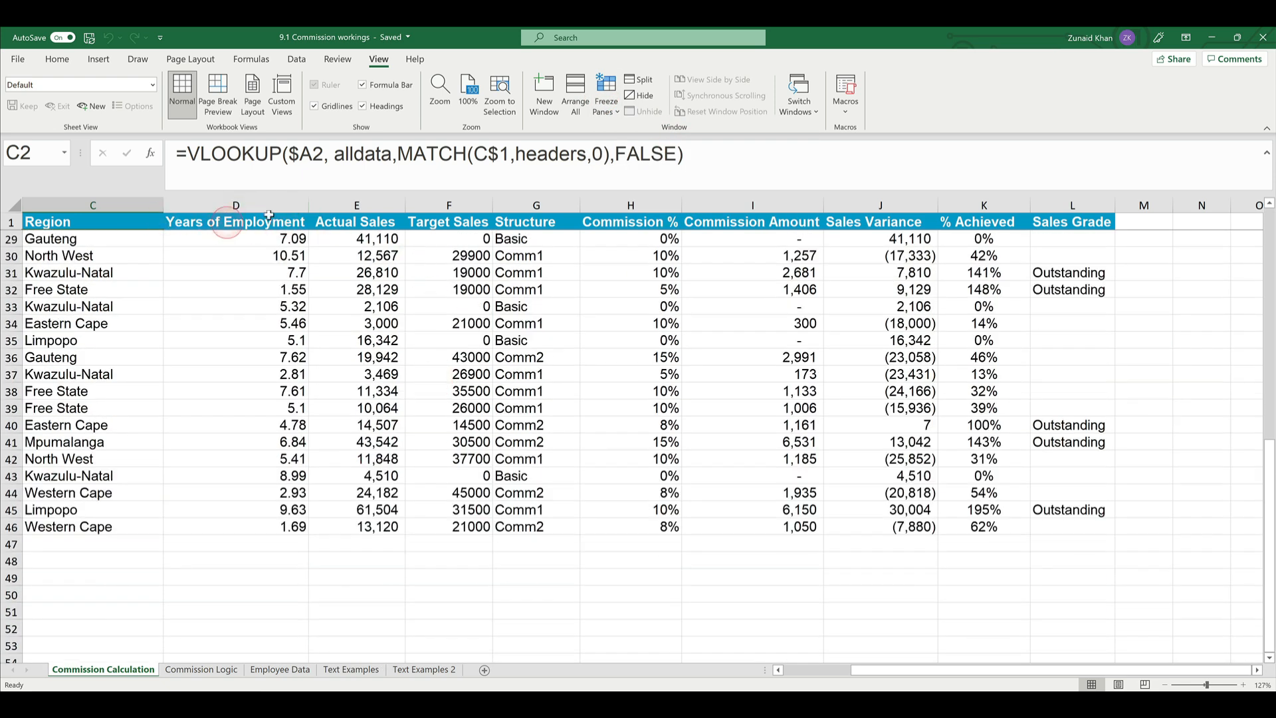
- Start a COUNTIF formula in G48 with the Structure column as its absolute range, $G$1:$G$46
click(113, 542)
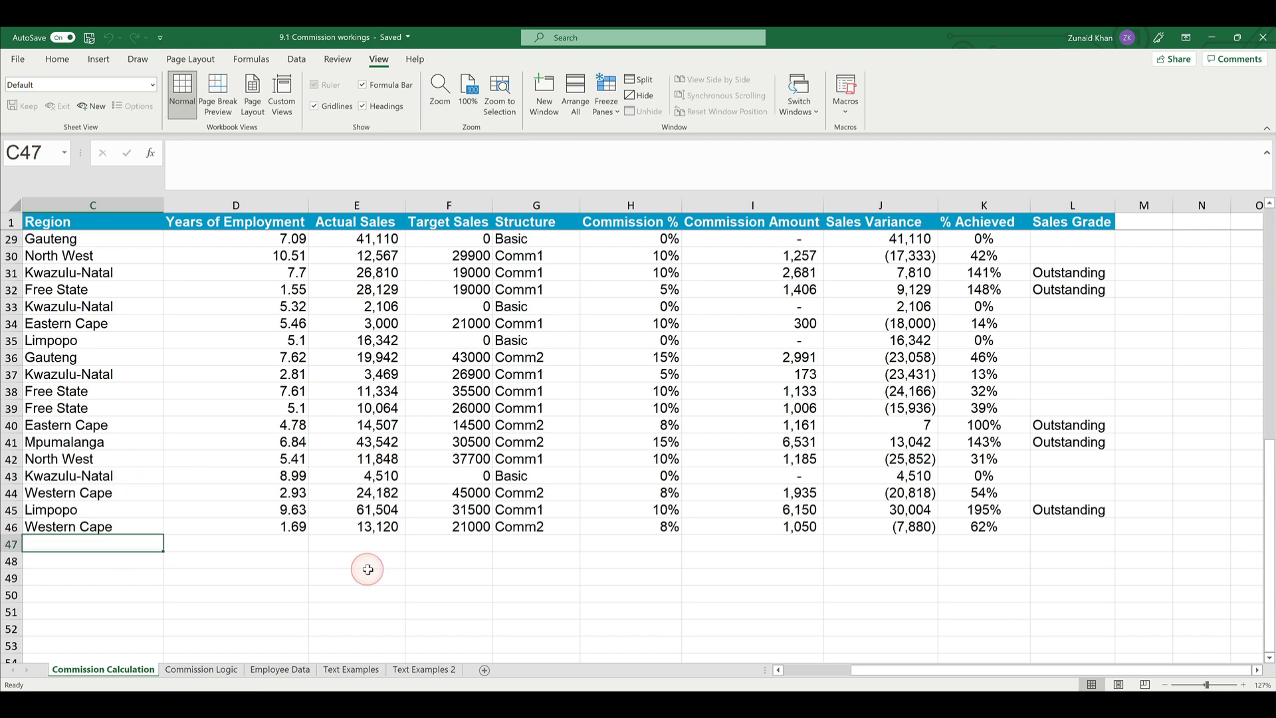
click(462, 559)
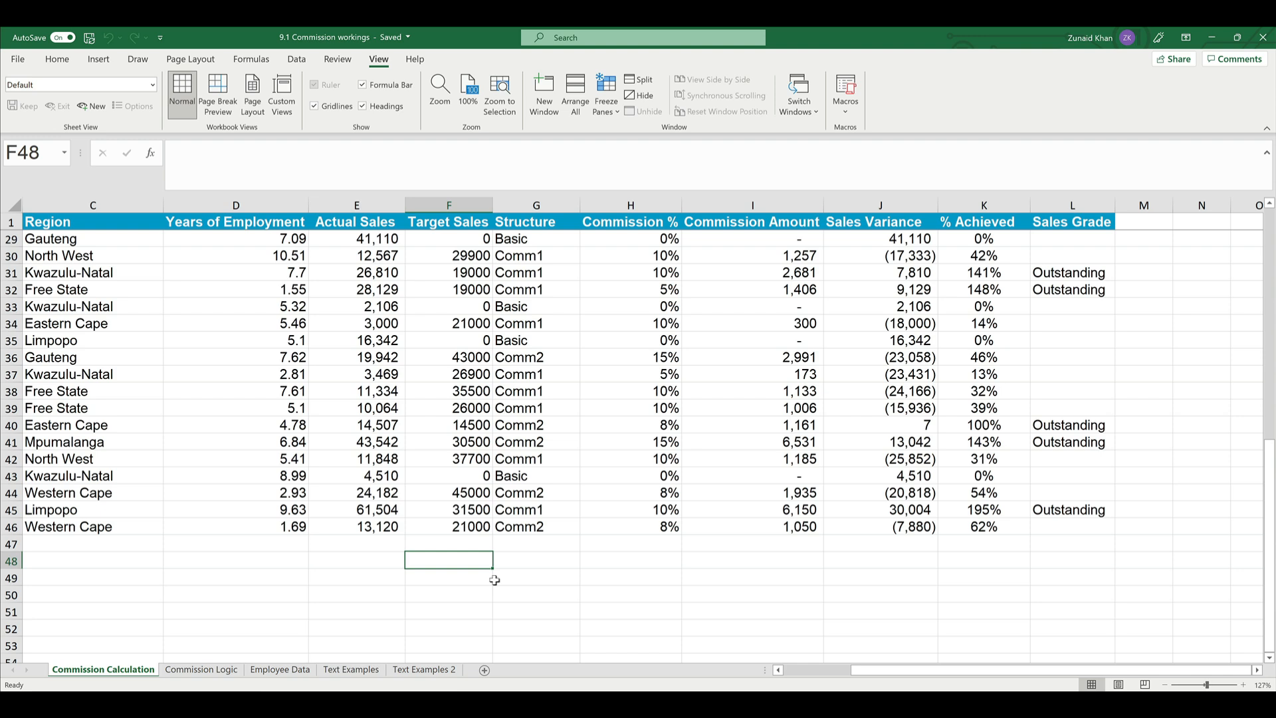
key(Right)
text(=cou)
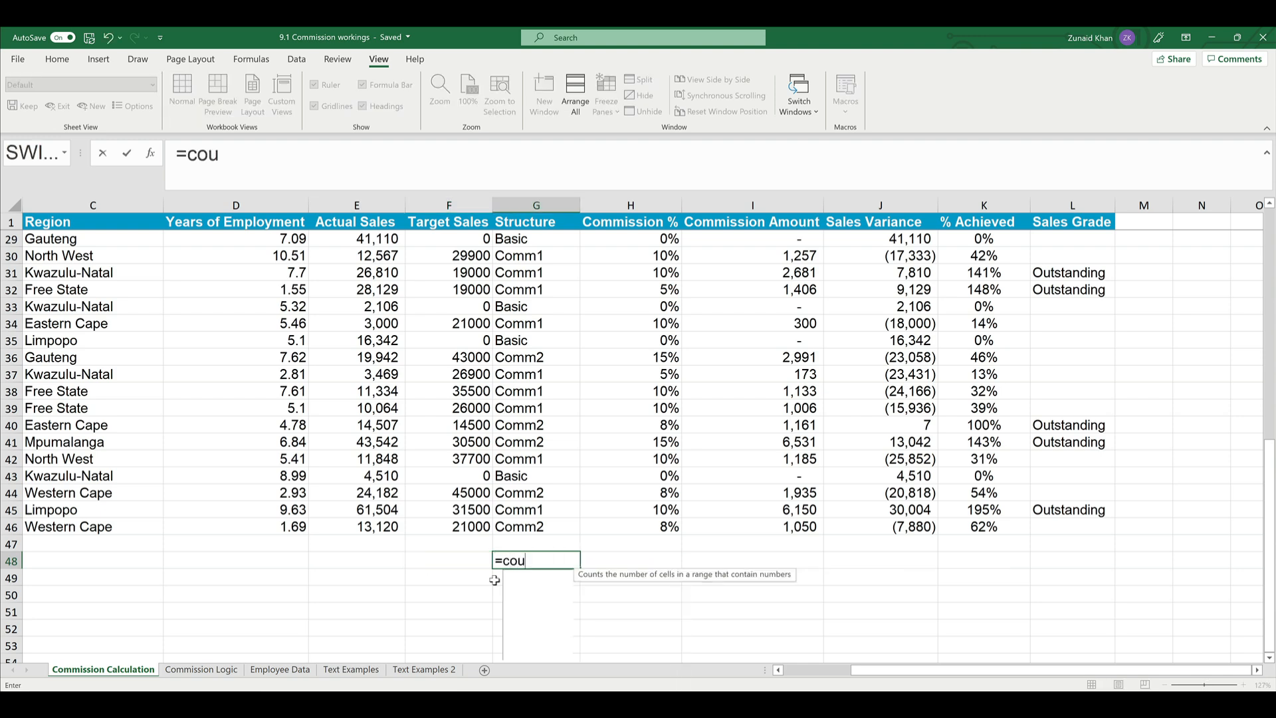
text(ntin)
key(BackSpace)
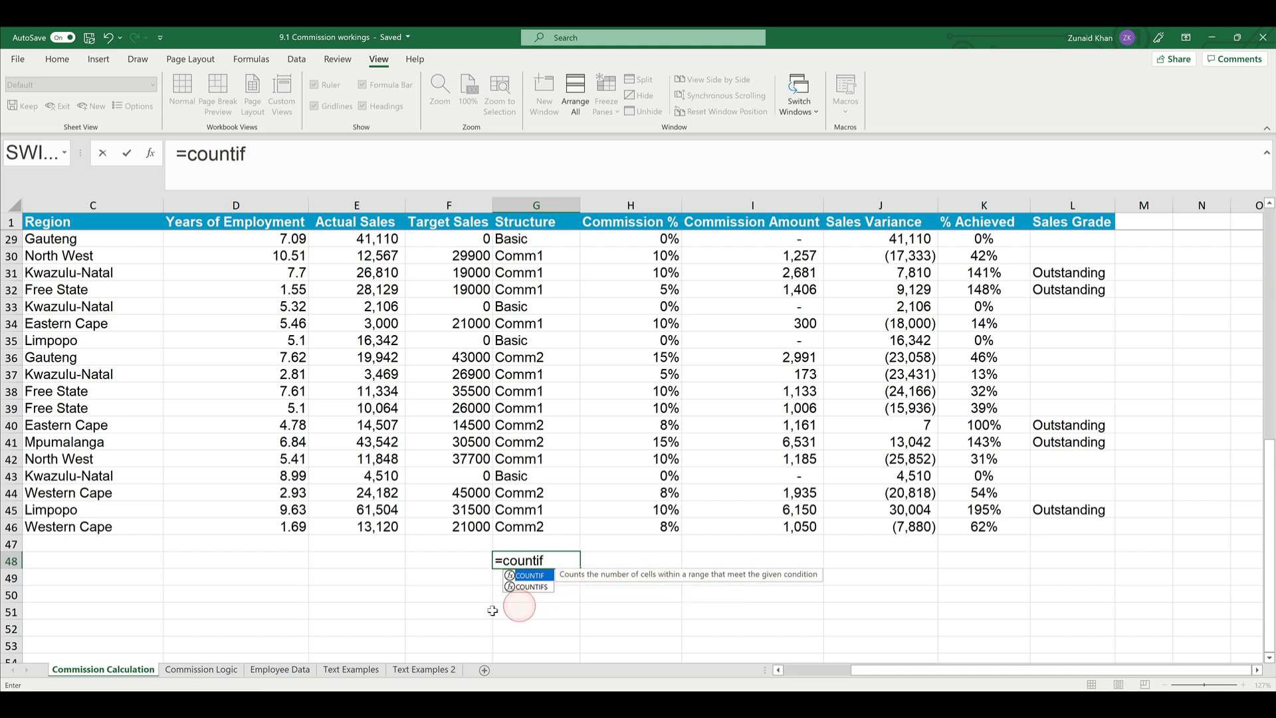
text(f()
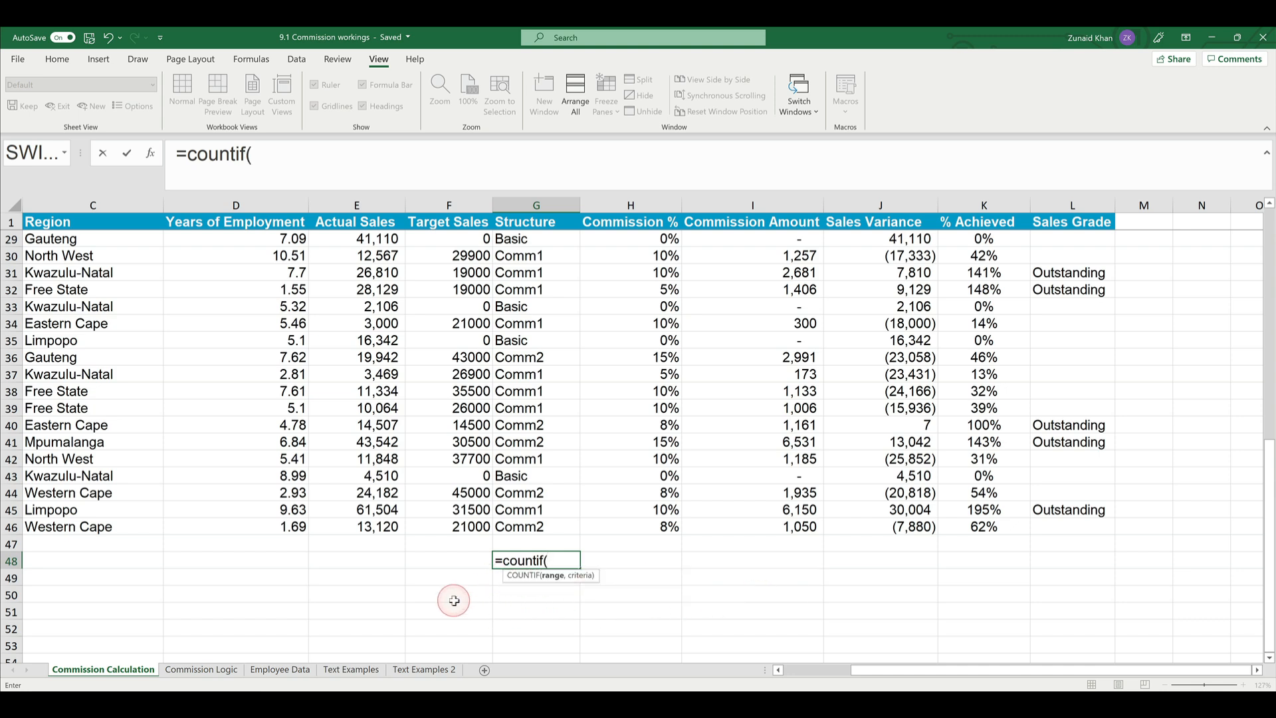
key(Up)
key(Up)
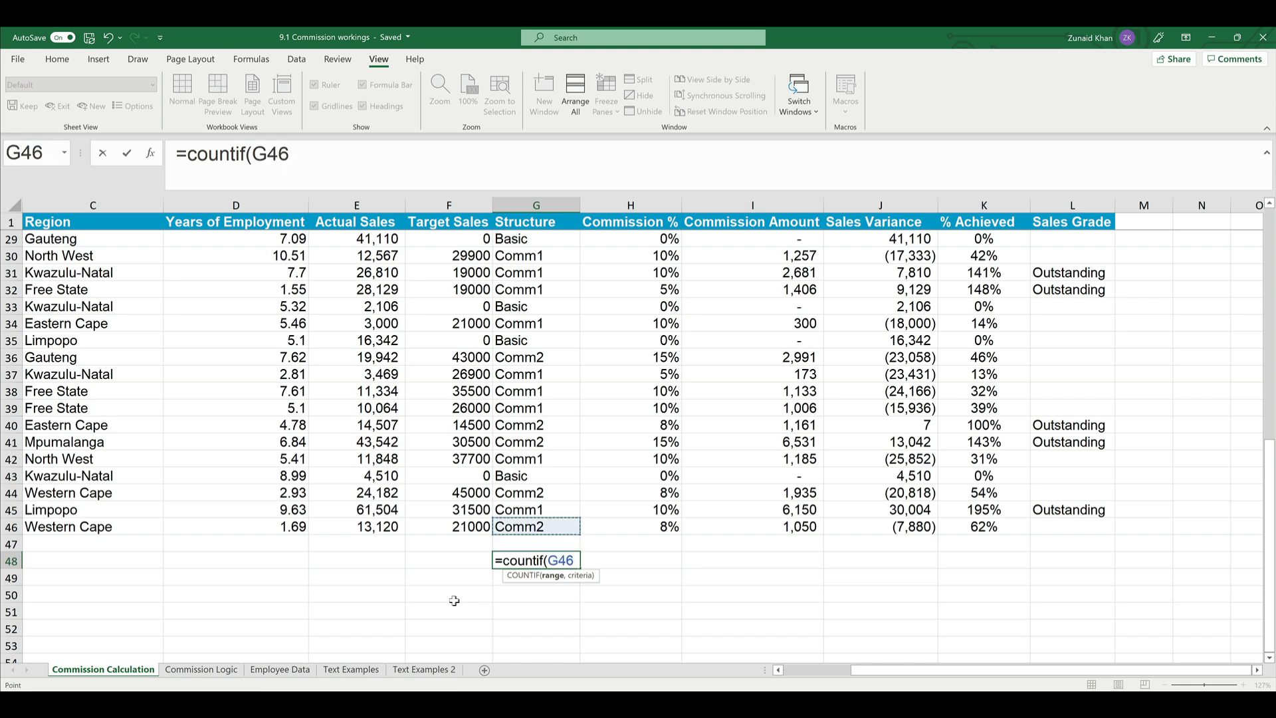
key(ctrl+shift+Up)
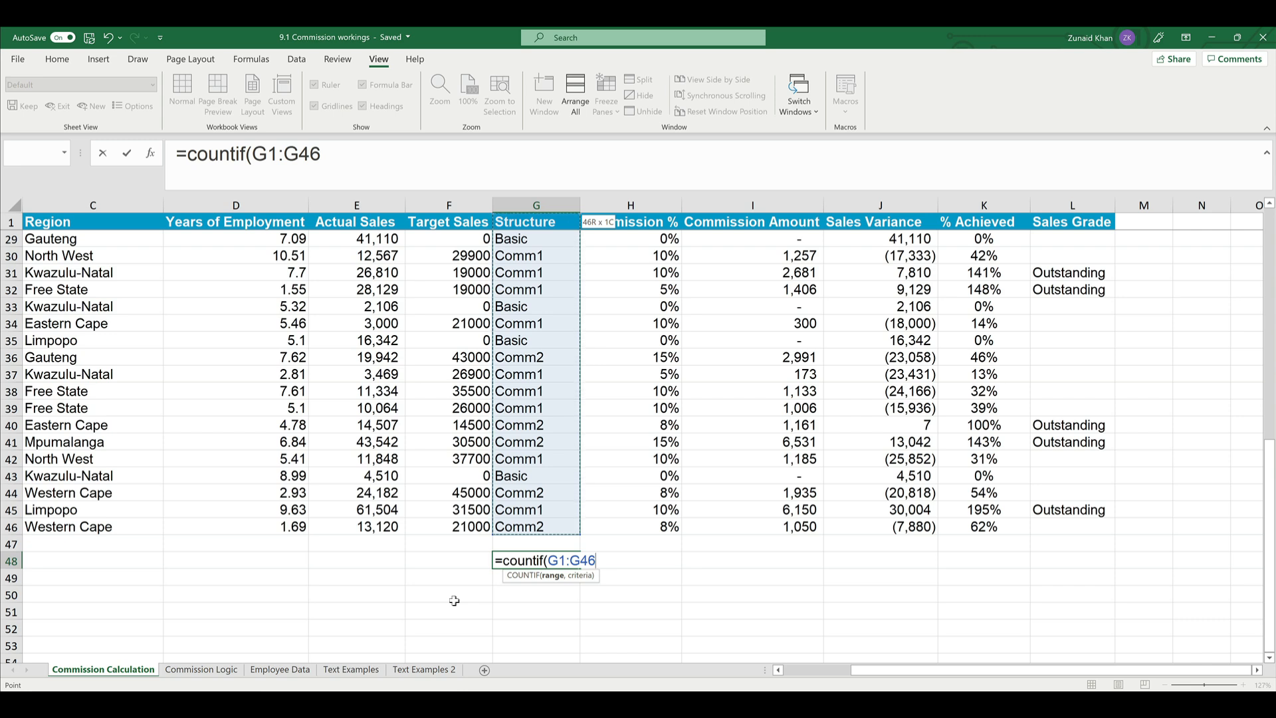
key(F4)
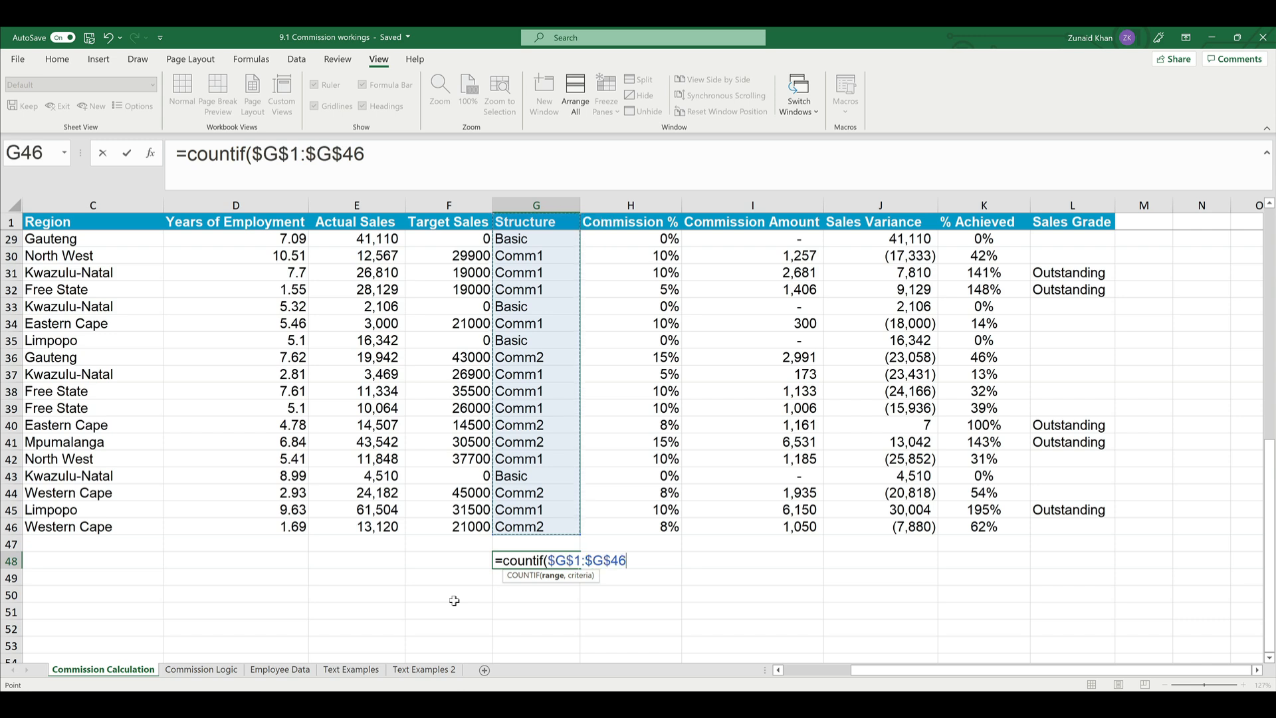
- Complete the COUNTIF formula in G48 with the criterion "Comm1"
text(,)
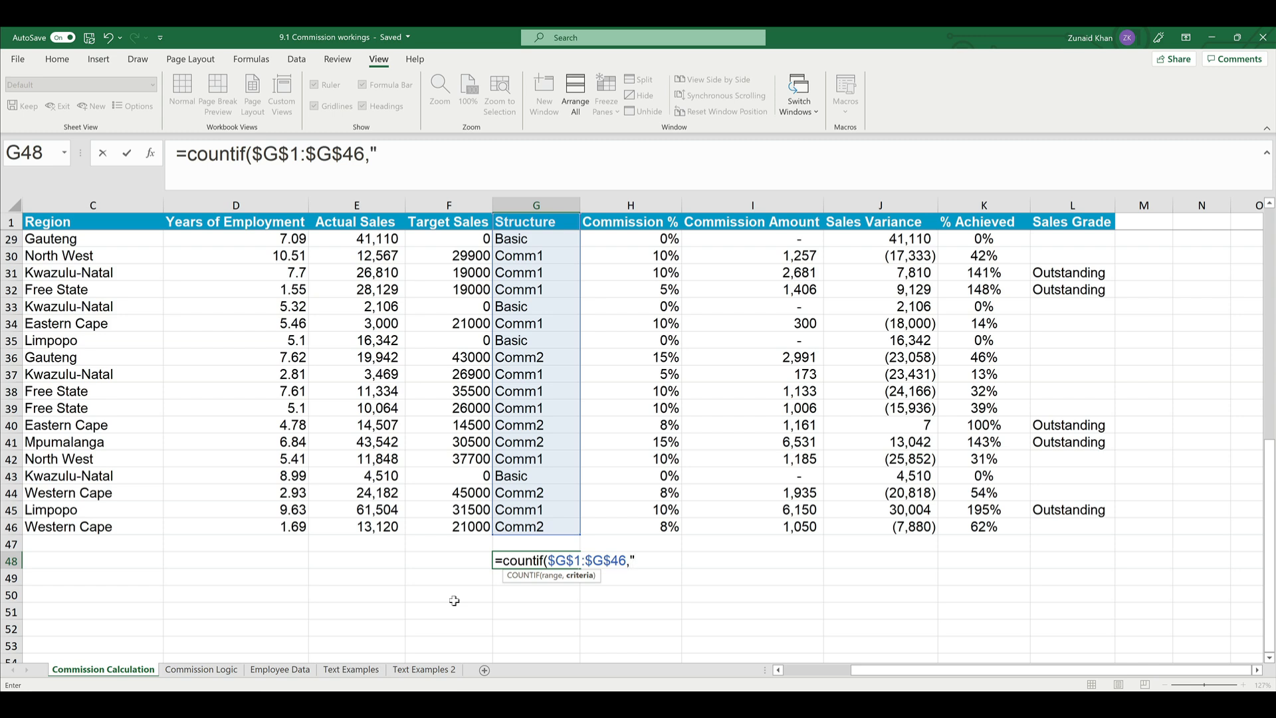
text("Comm1")
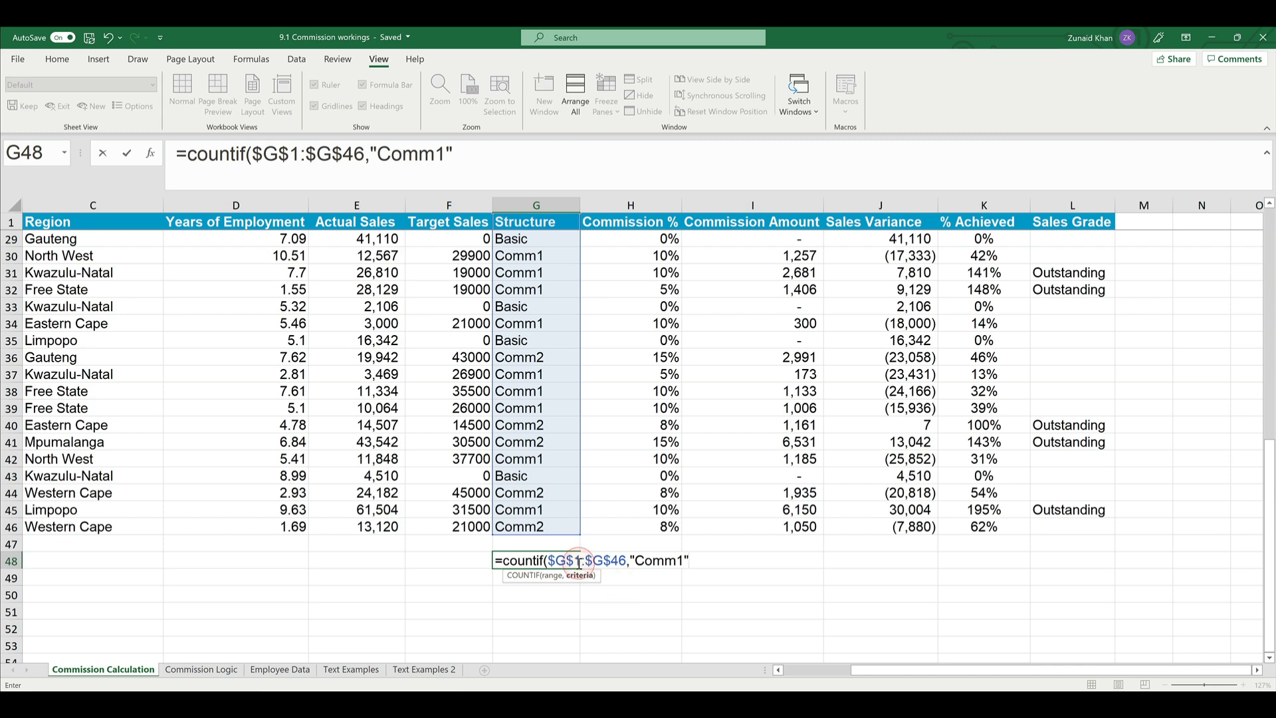
click(640, 561)
text(1")
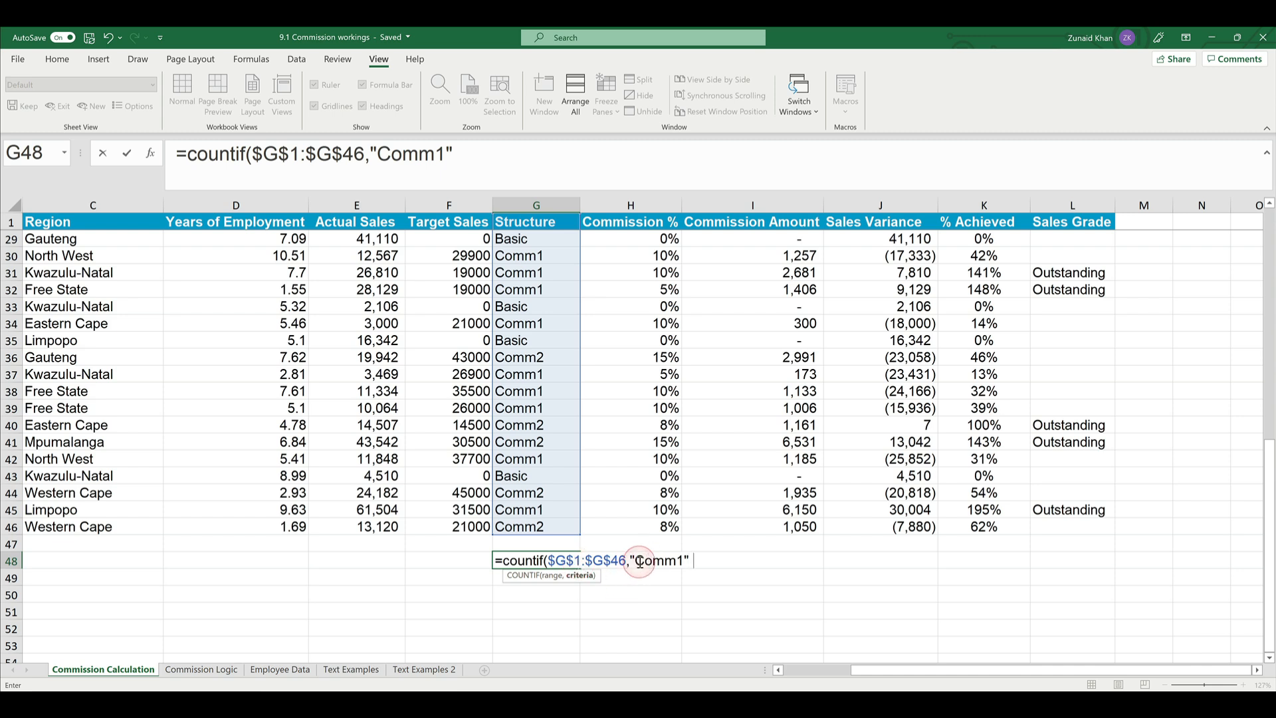
text())
key(Return)
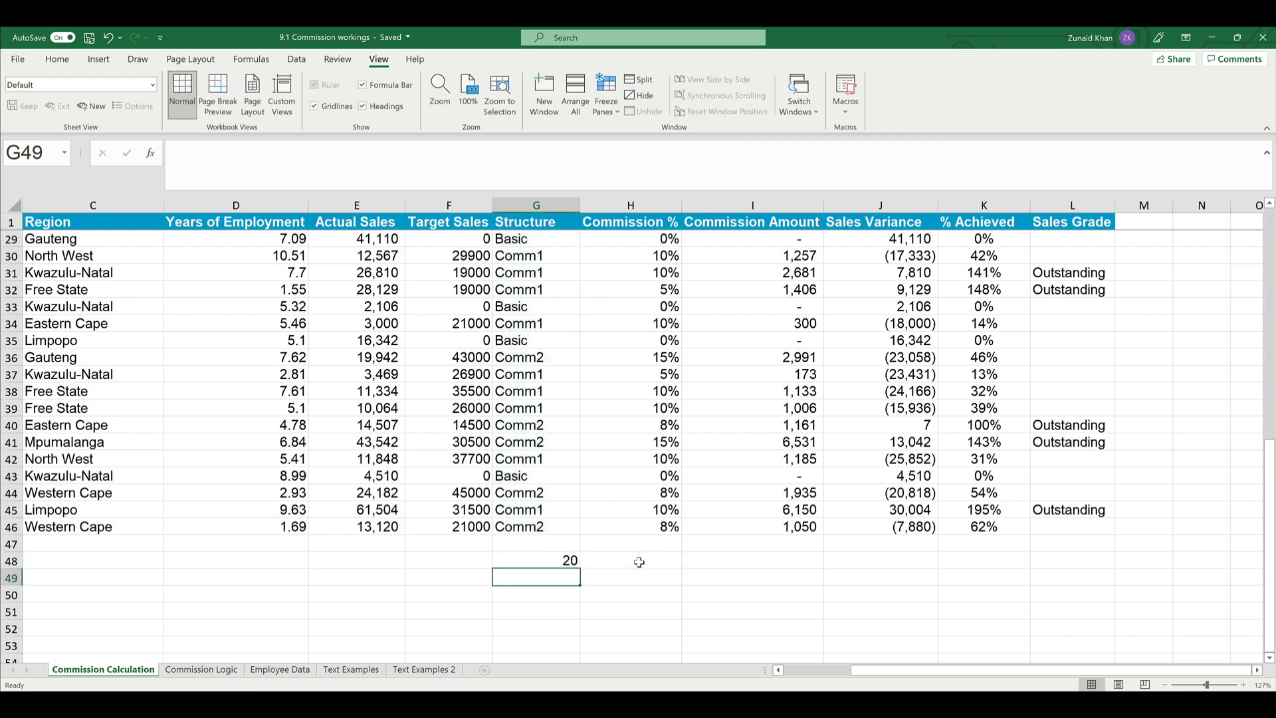
- Enter the labels Basic, Comm1 and Comm2 in cells F48 to F50 beside the count
key(Up)
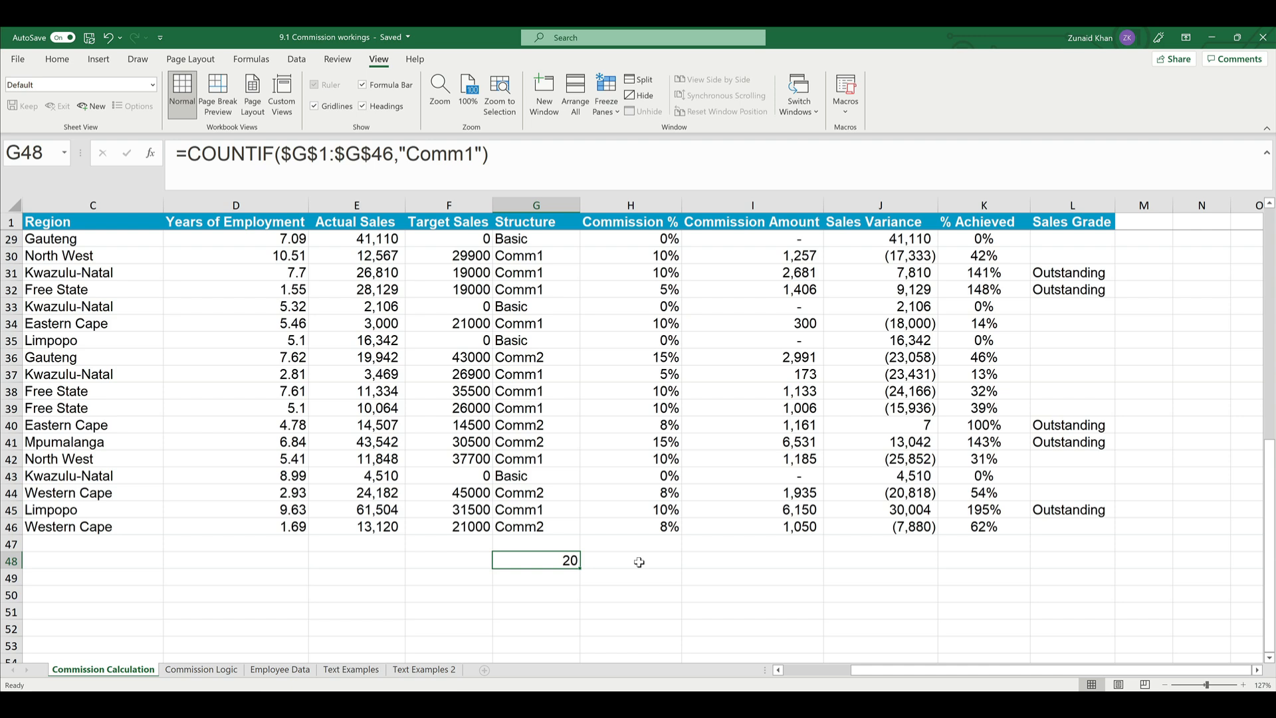
key(Left)
key(Right)
key(Left)
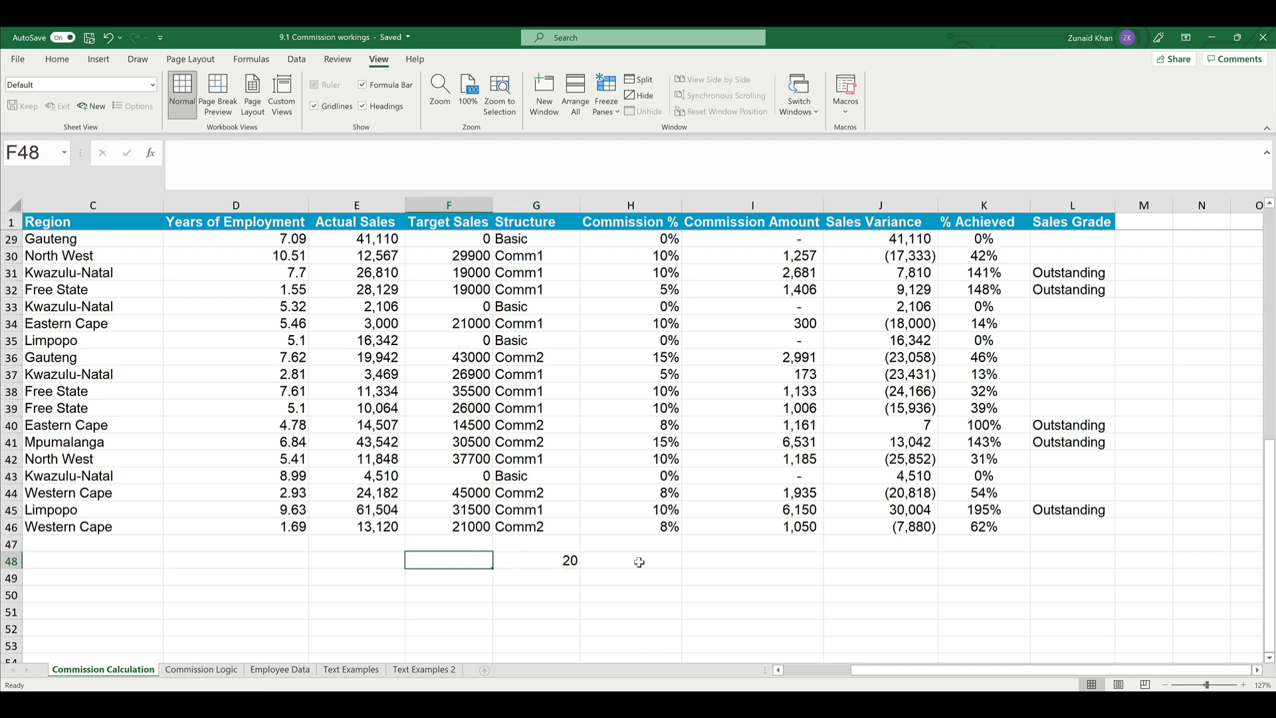
text(Basic)
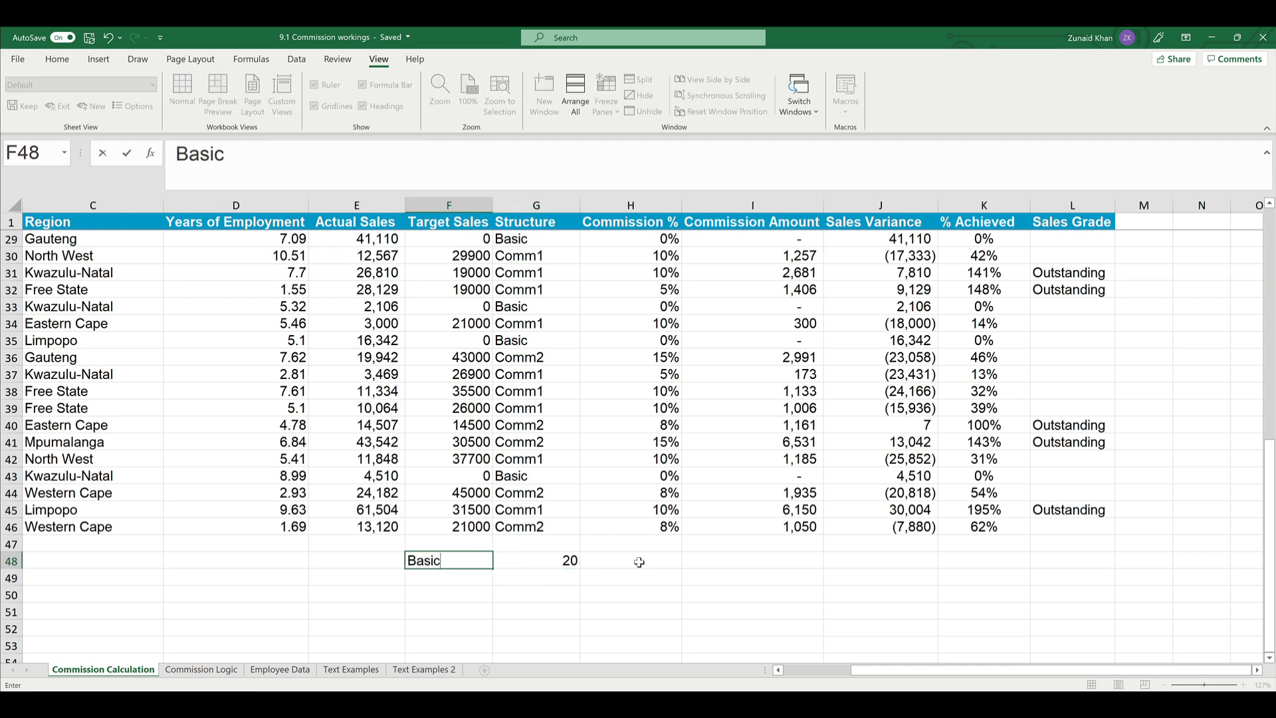
key(Return)
text(Comm1)
key(Return)
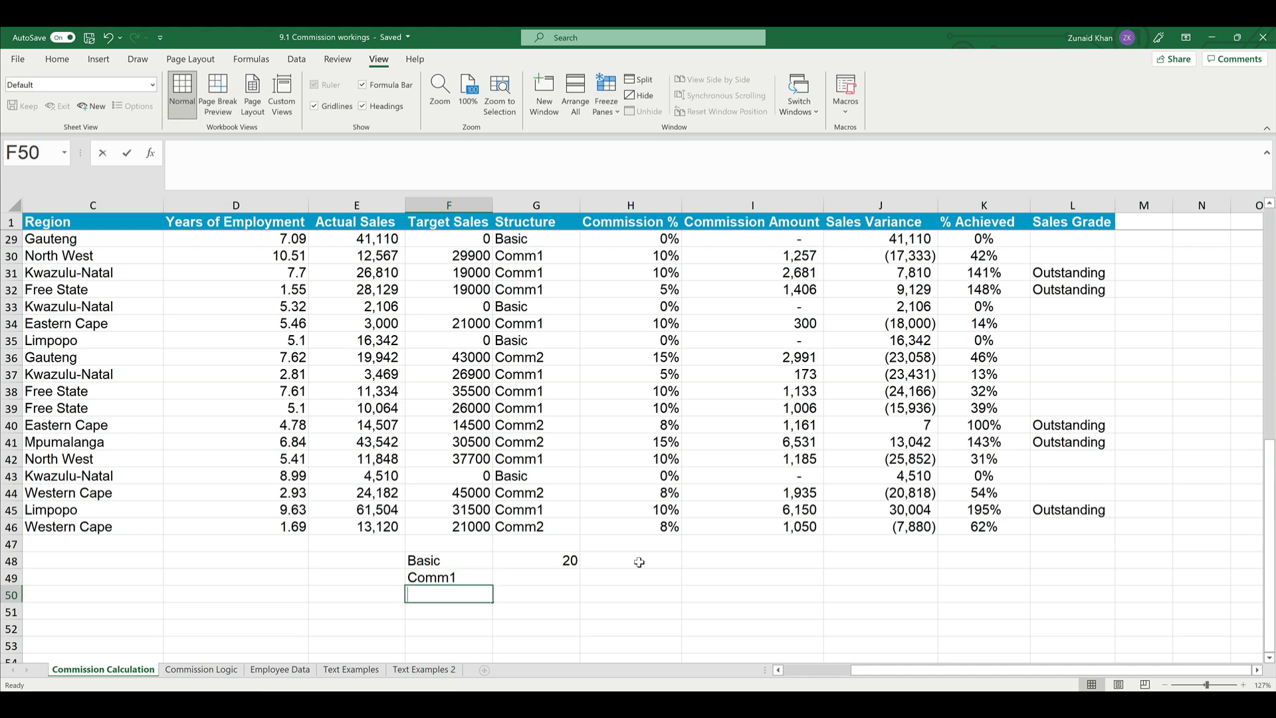
text(Comm2)
key(Return)
- Replace the "Comm1" criterion in G48's COUNTIF formula with a reference to the label cell F48
key(Up)
key(Up)
key(Up)
key(Up)
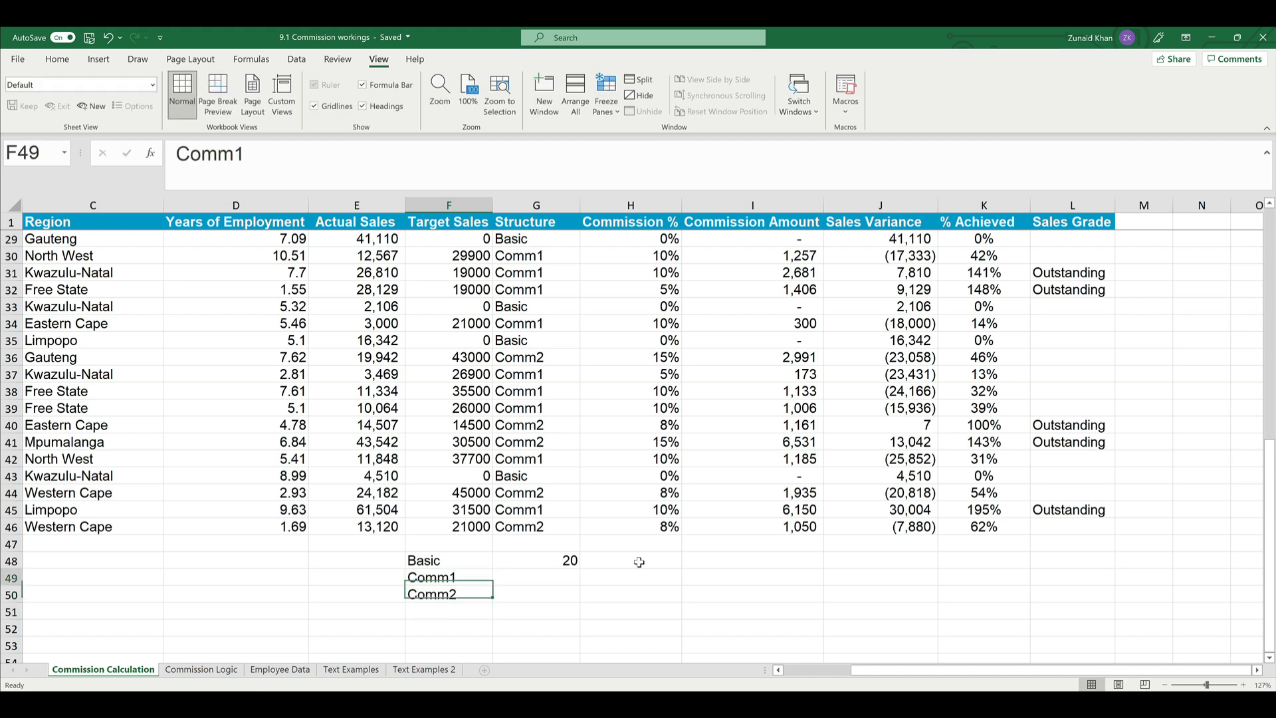
key(Down)
key(Right)
key(F2)
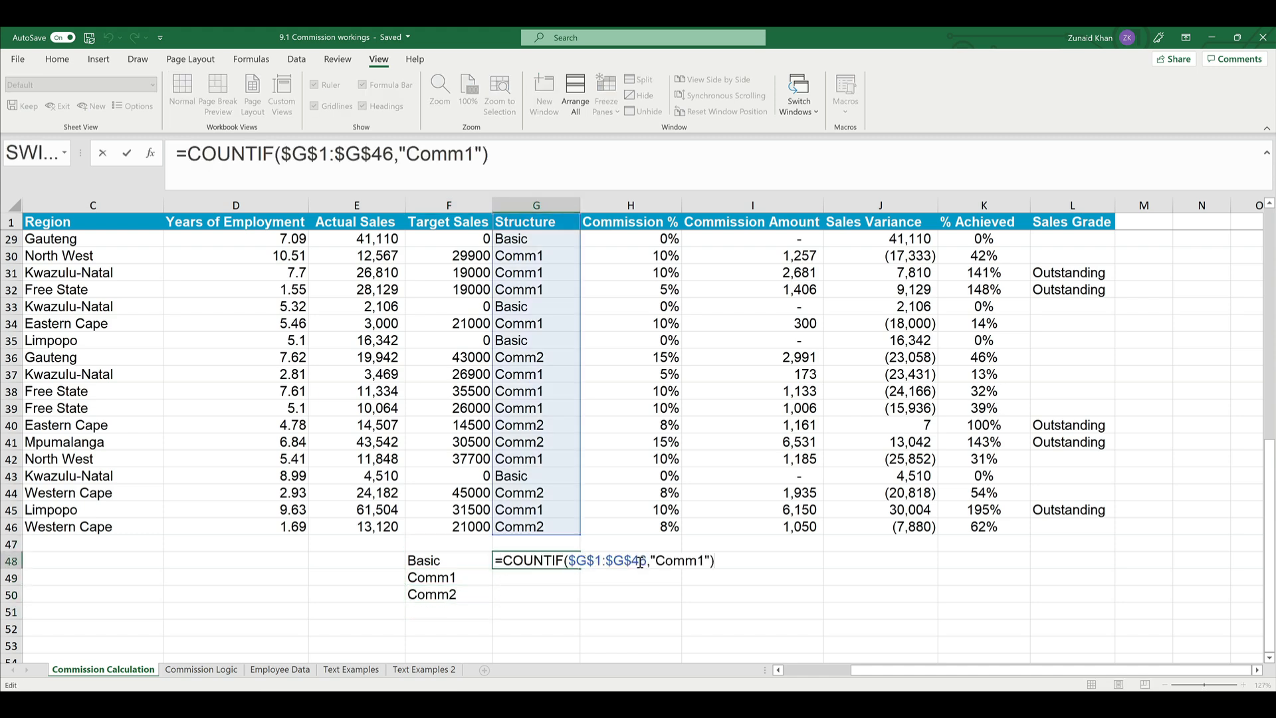
double_click(676, 562)
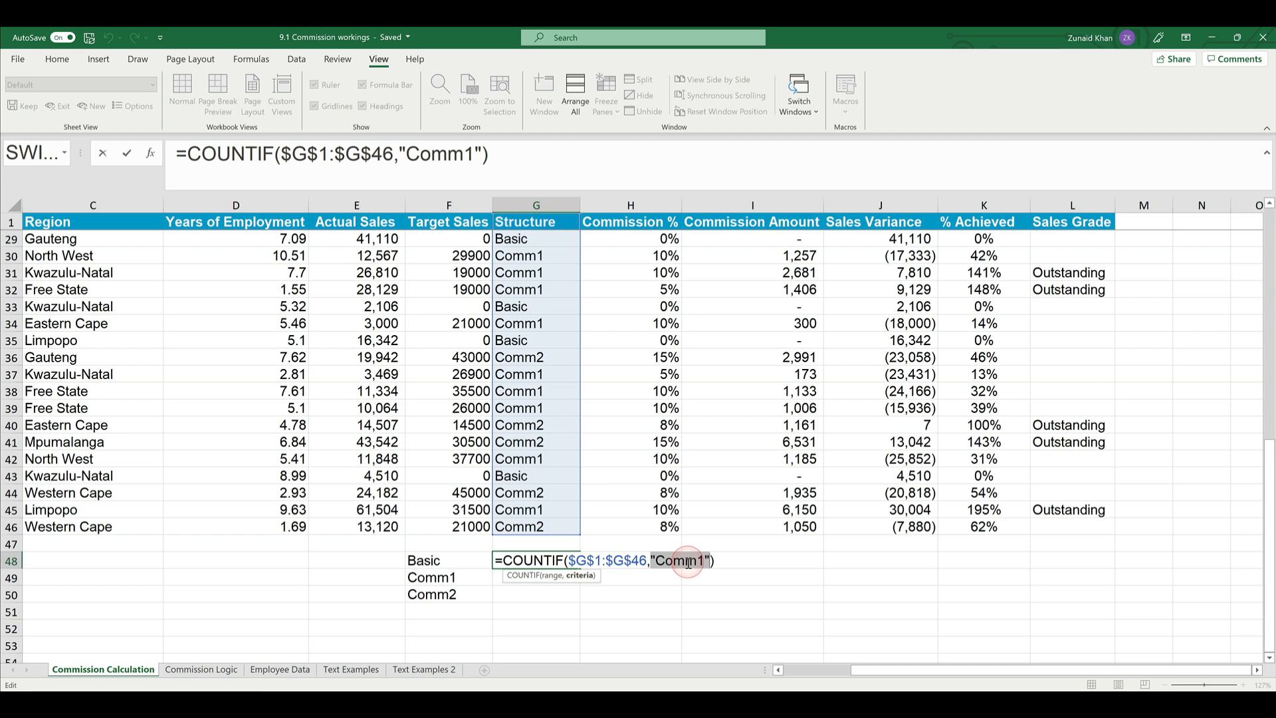
key(Delete)
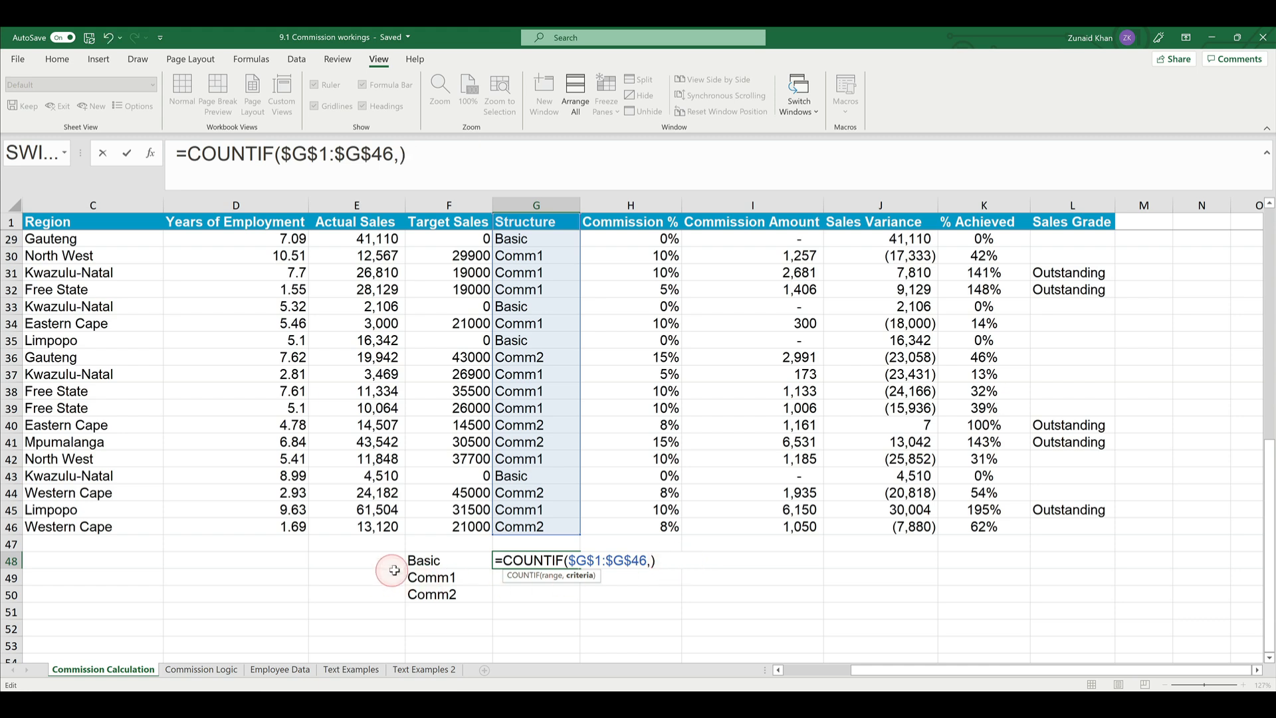
click(424, 560)
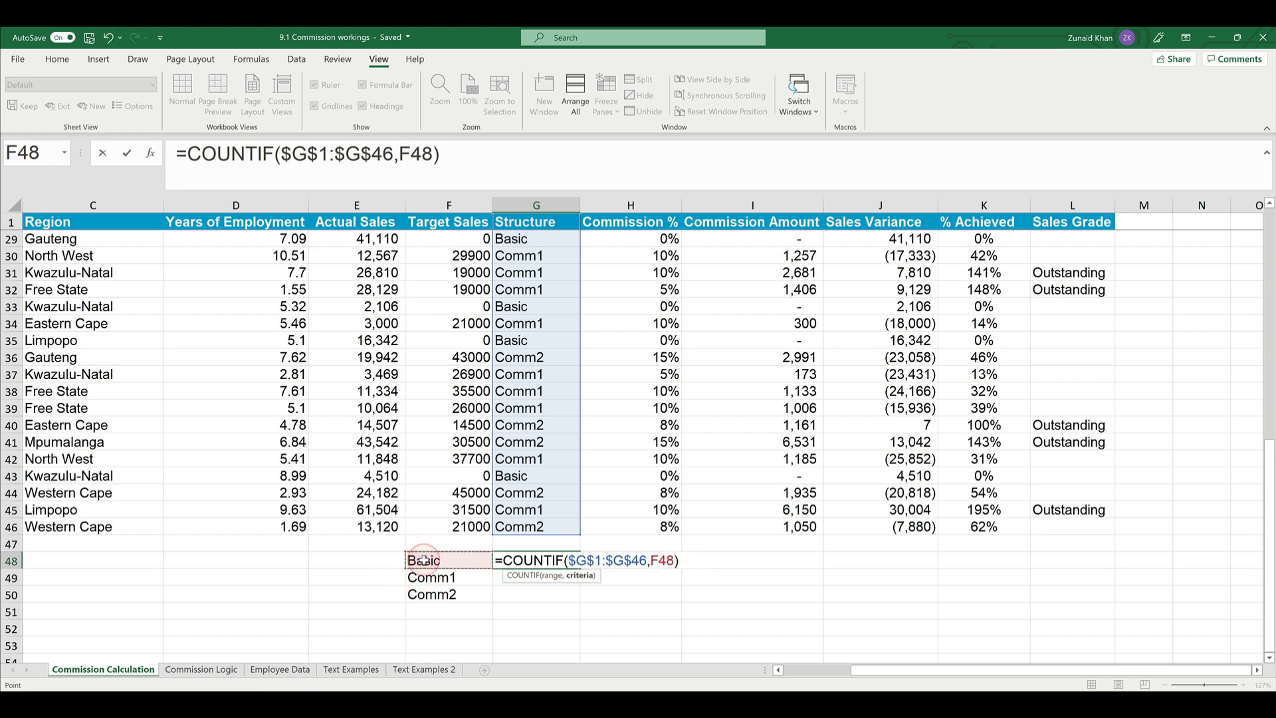
key(Return)
- Copy the COUNTIF formula from G48 down to G50 for the other structures
key(Up)
key(ctrl+c)
key(shift+Down)
key(shift+Down)
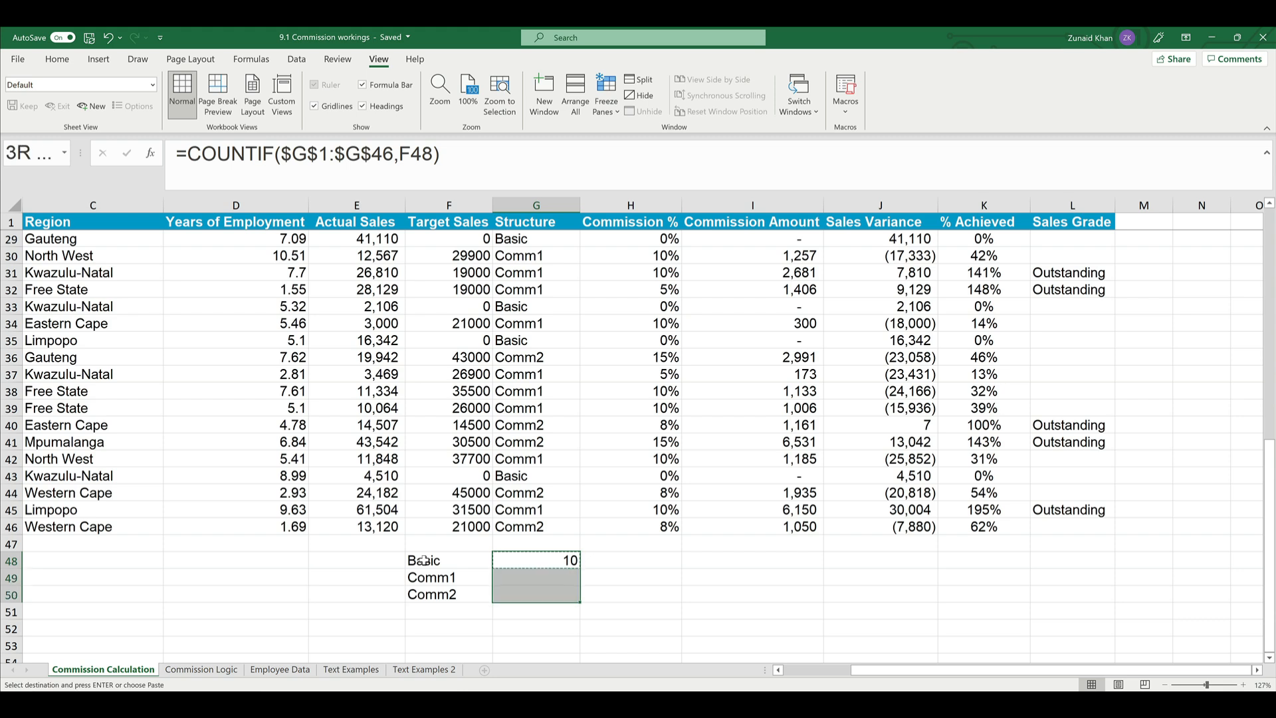
key(ctrl+v)
- Compare the labels and COUNTIF formulas in G48 to G50 to check that each row references its own label
key(Down)
key(Up)
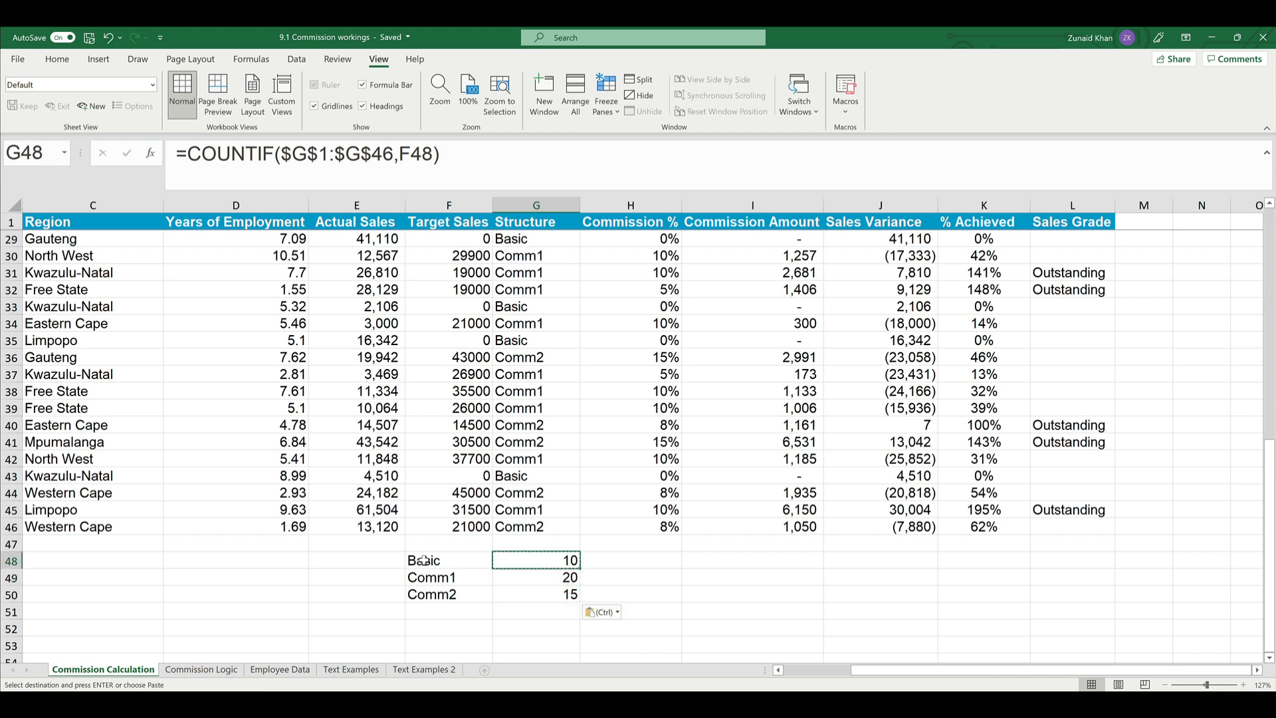
key(Left)
key(Left)
key(Right)
key(Right)
key(Down)
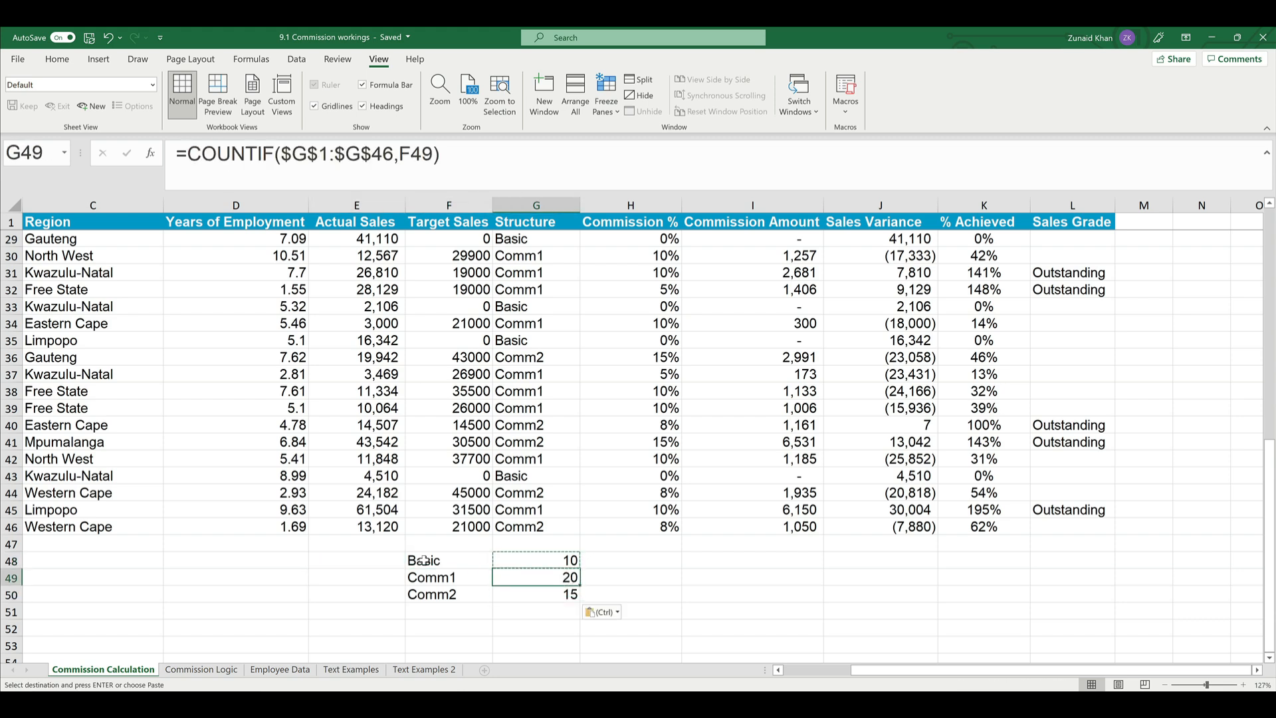
key(Left)
key(Left)
key(Right)
key(Right)
key(Down)
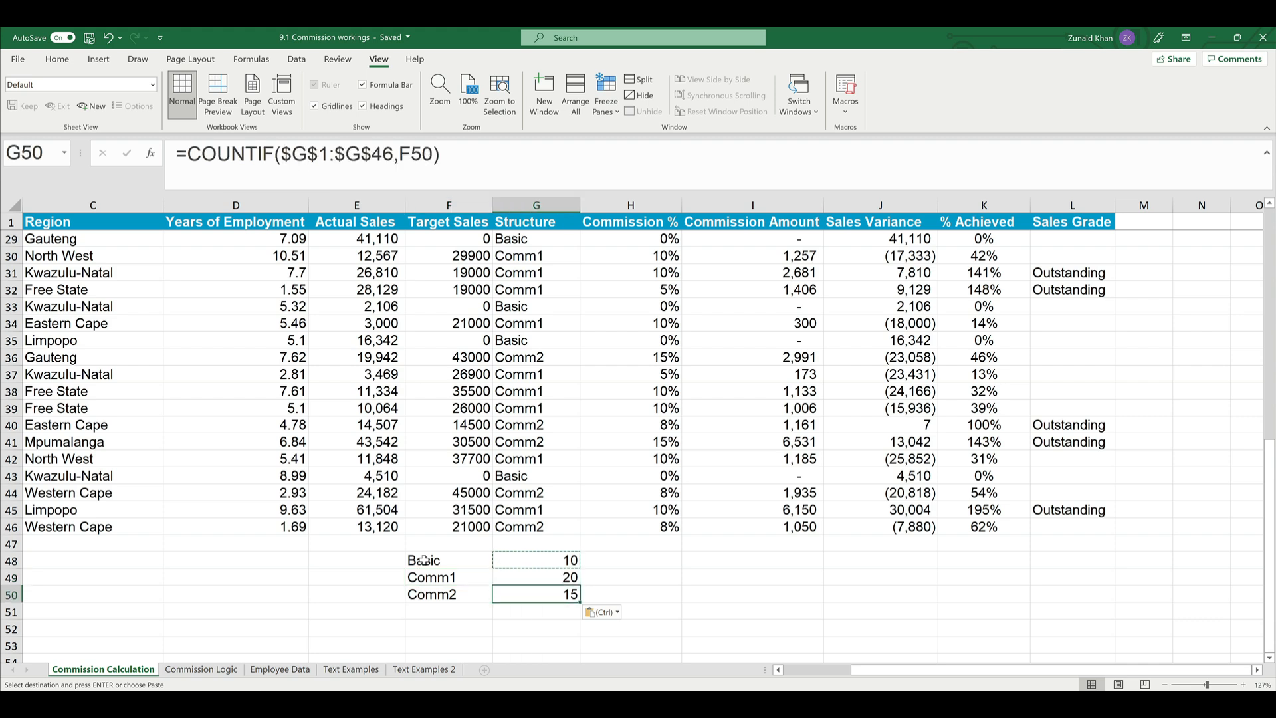
key(Left)
key(Right)
key(Up)
key(Up)
key(Down)
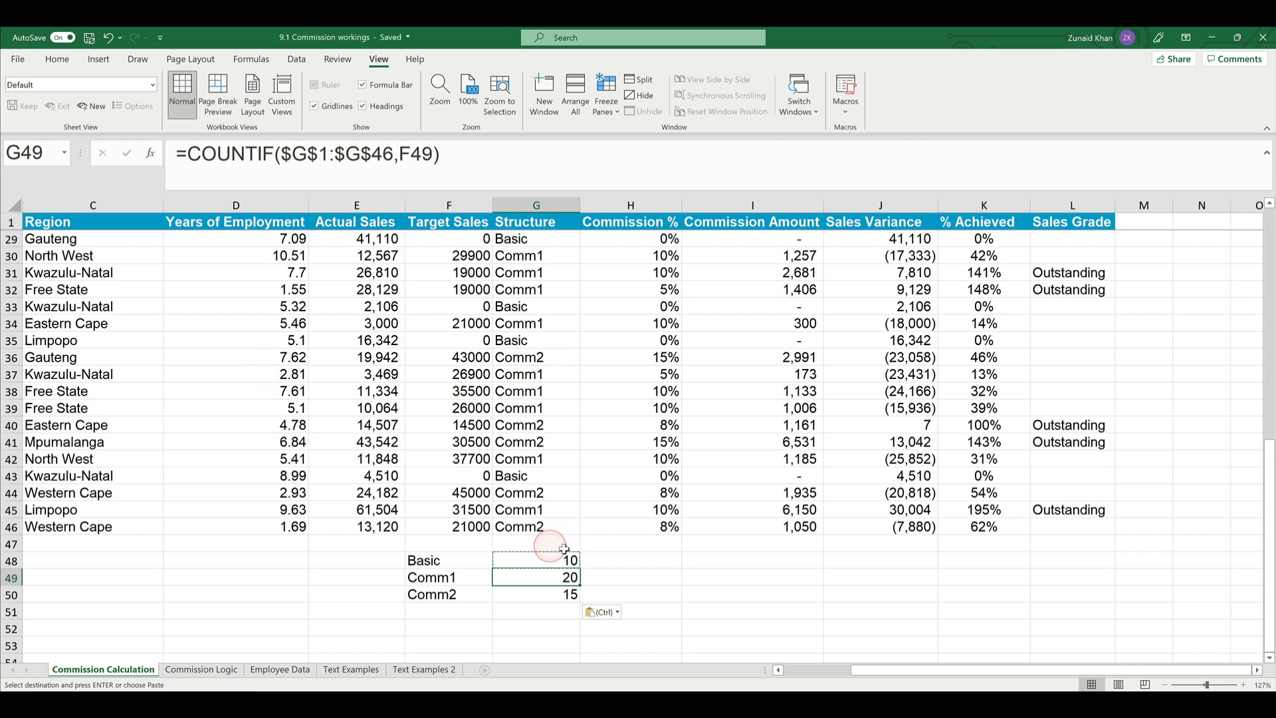
- Open the COUNTIF formula in G48 to inspect its range and criterion references
click(656, 562)
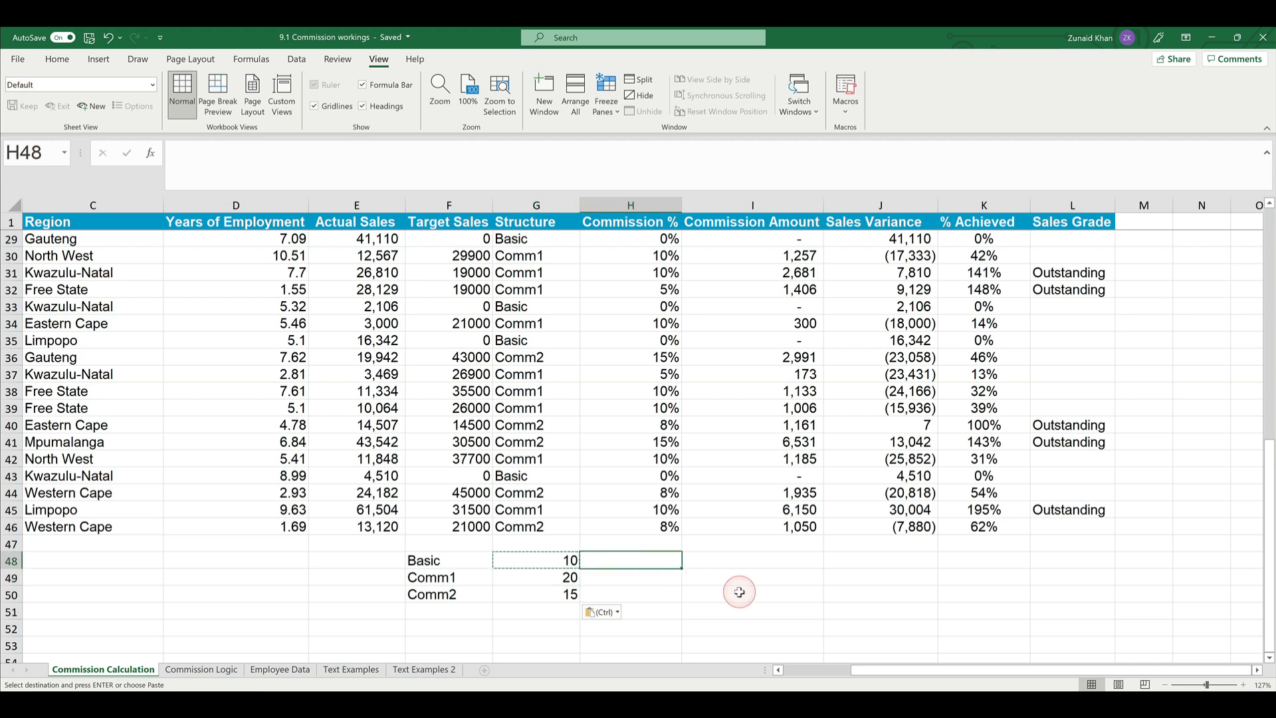
click(524, 551)
double_click(527, 562)
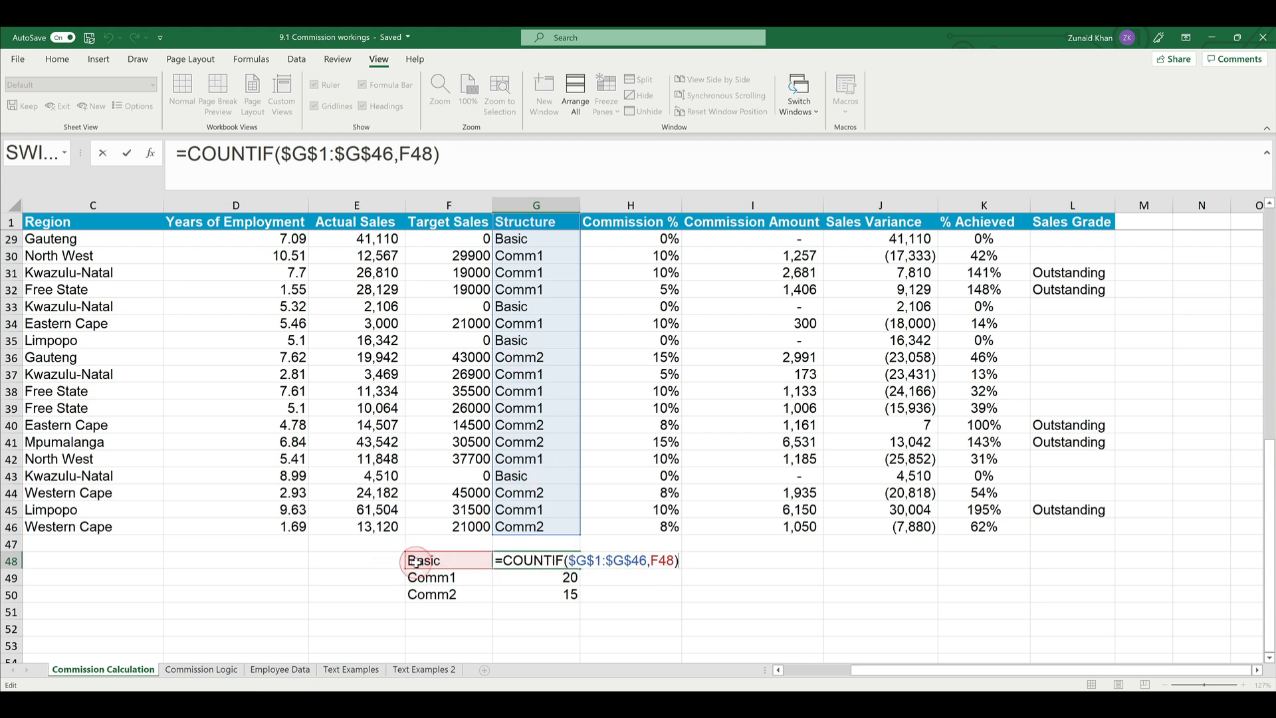
- Begin a COUNTIFS formula in H48 with the absolute Structure range $G$1:$G$46 and the criterion "Comm1"
key(Escape)
click(618, 560)
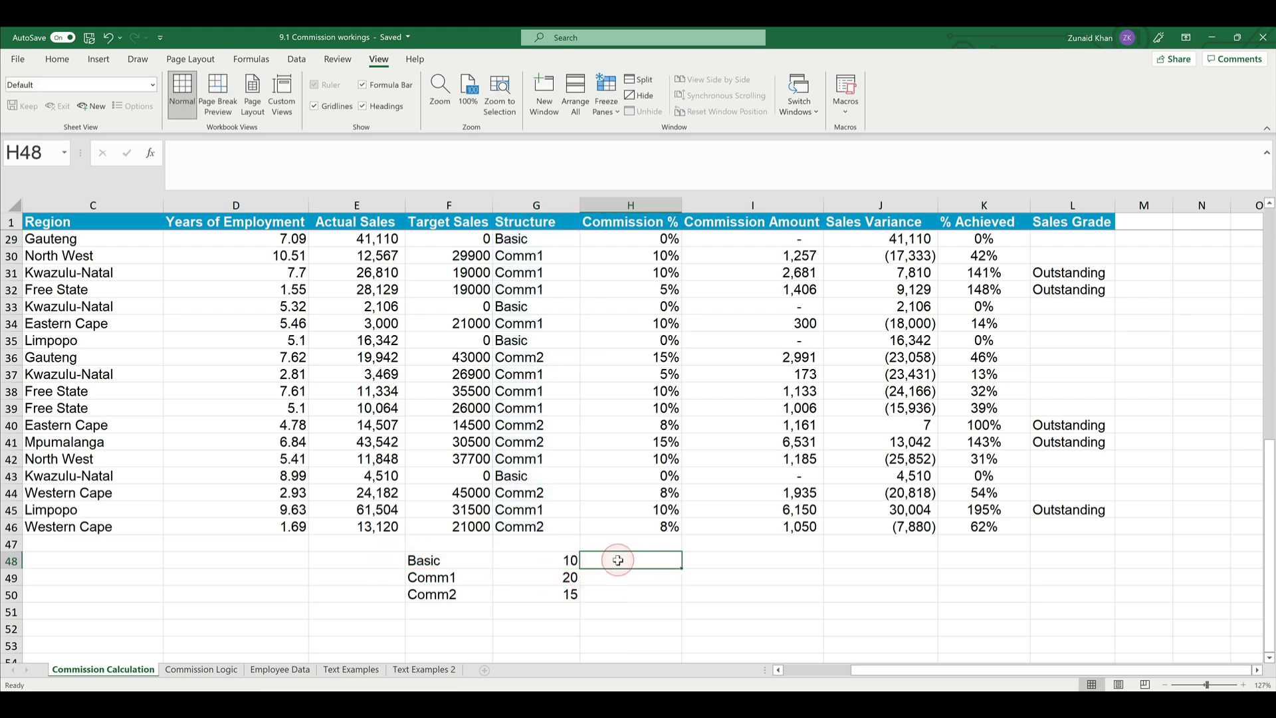
text(=count)
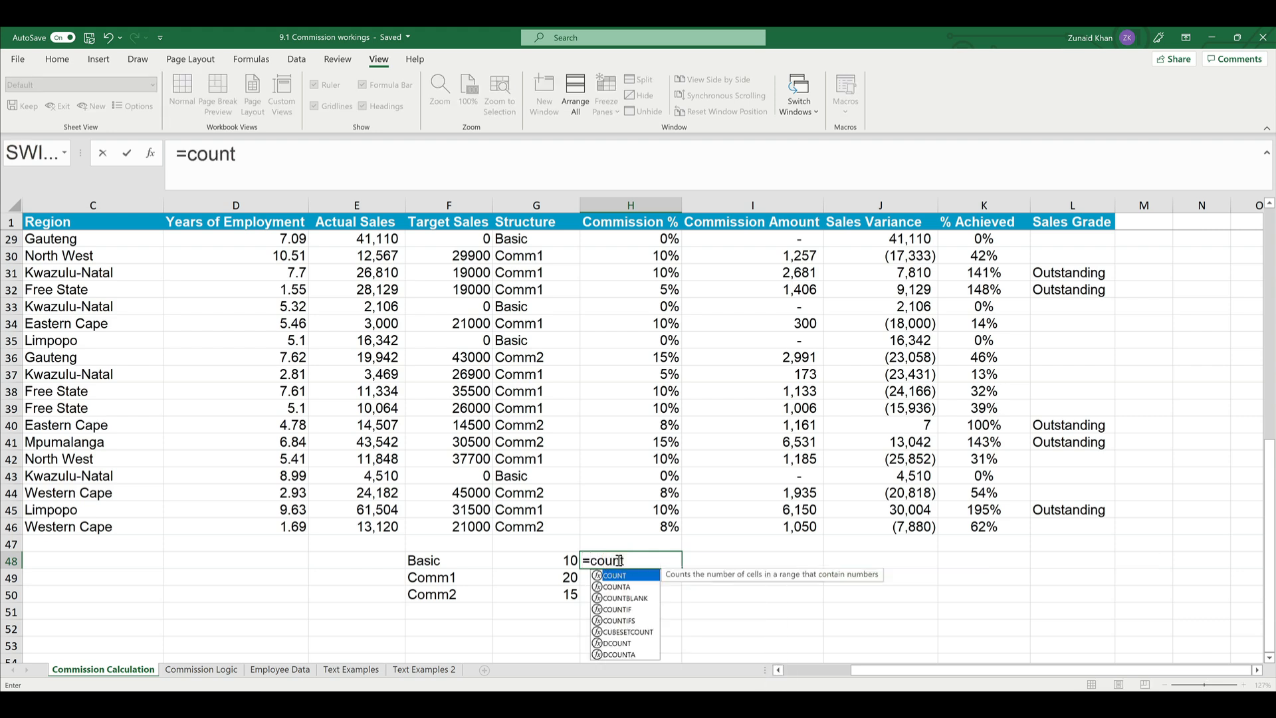
text(if)
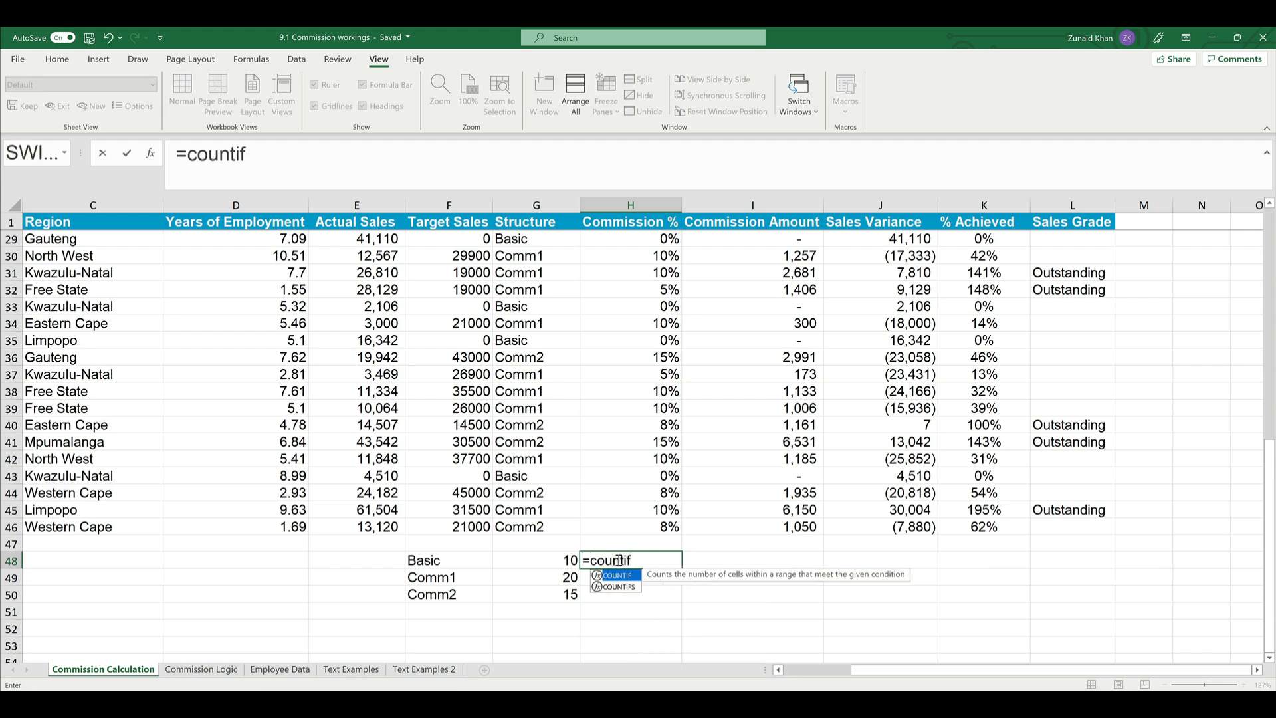
key(Down)
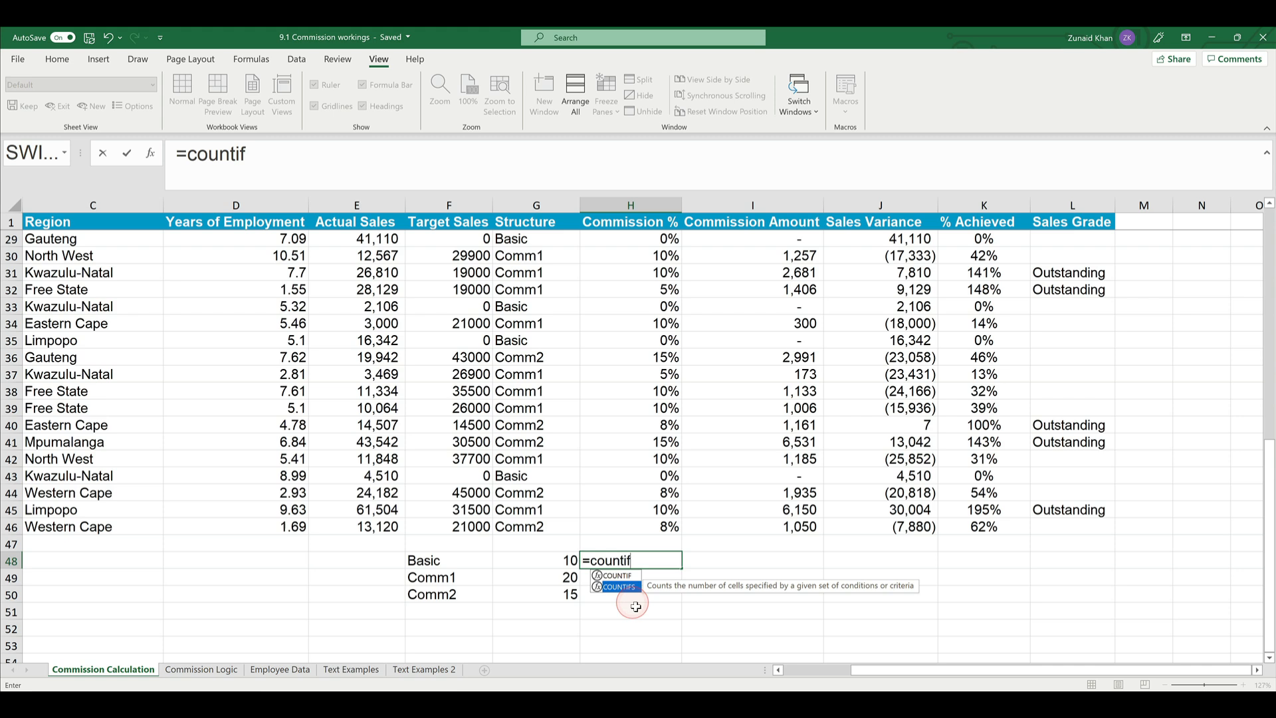
double_click(629, 588)
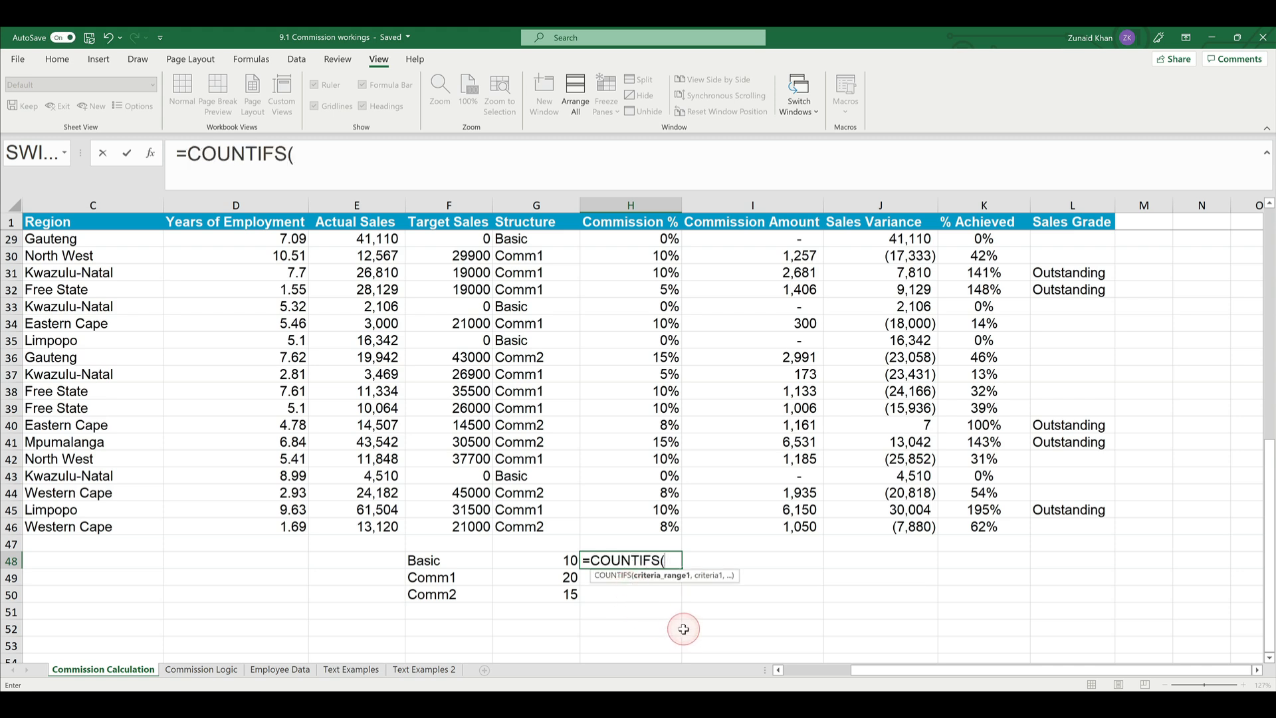
click(514, 527)
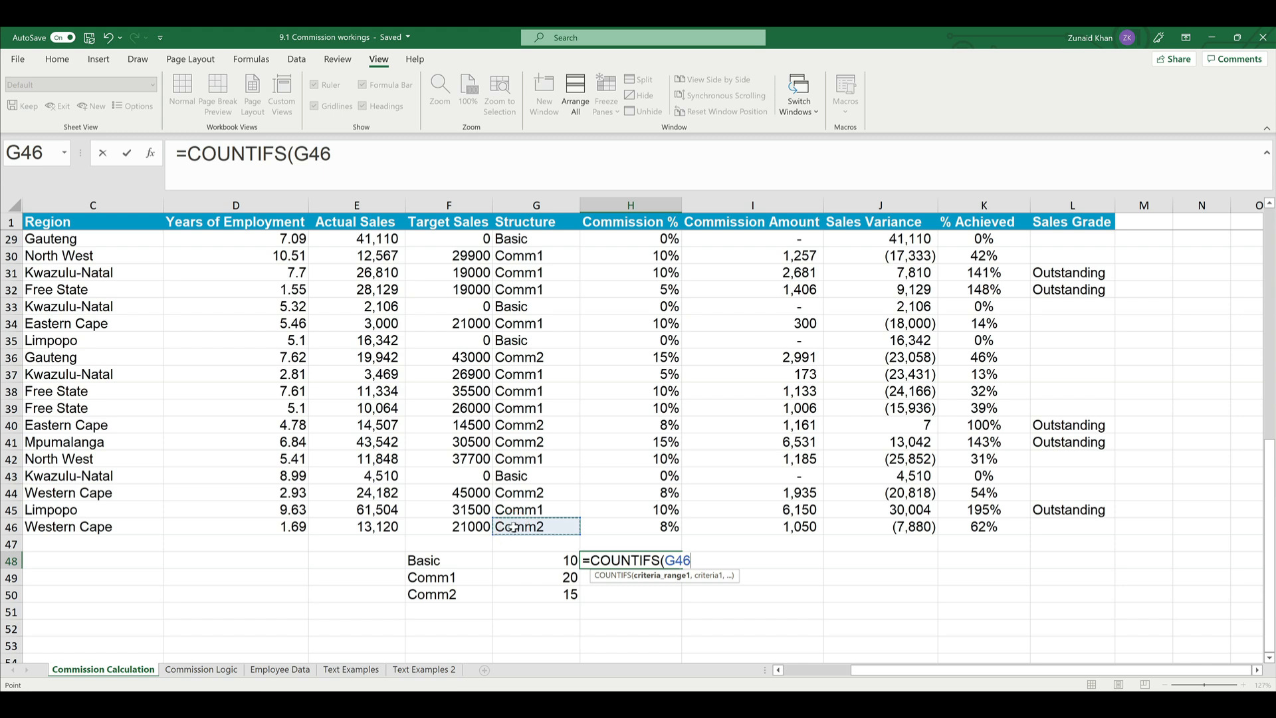
key(ctrl+shift+Up)
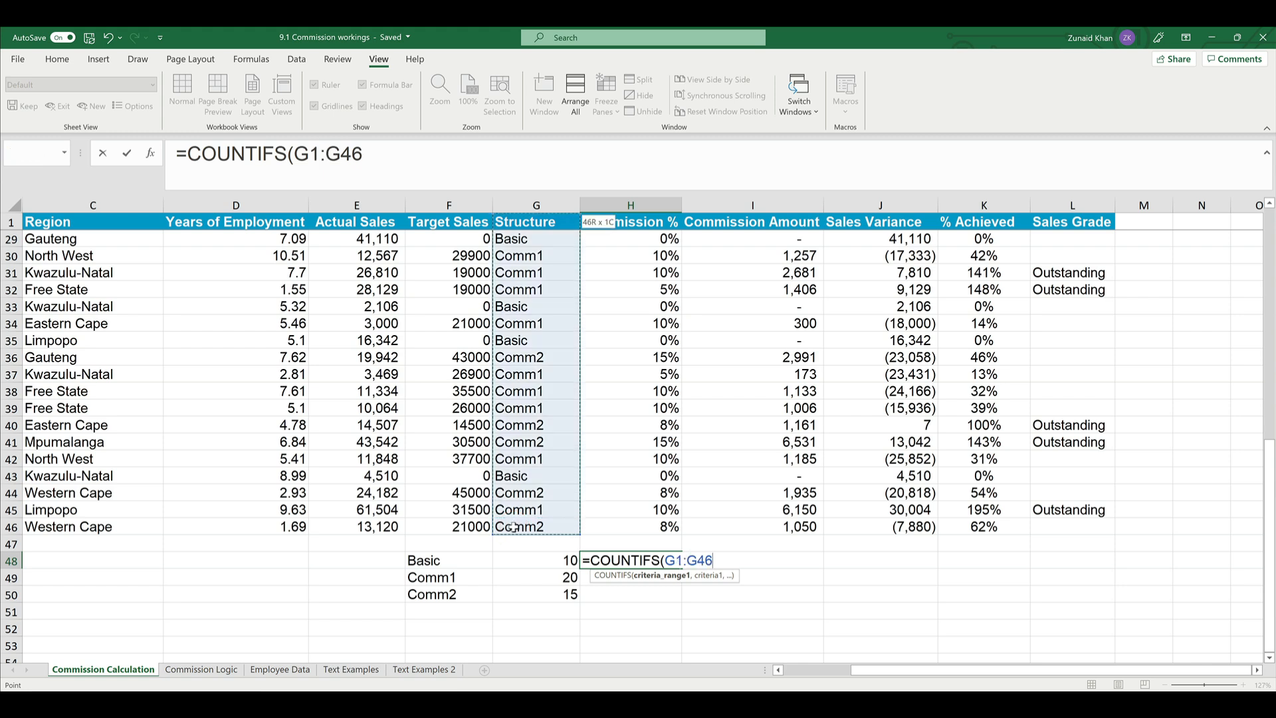
key(F4)
text(,"C)
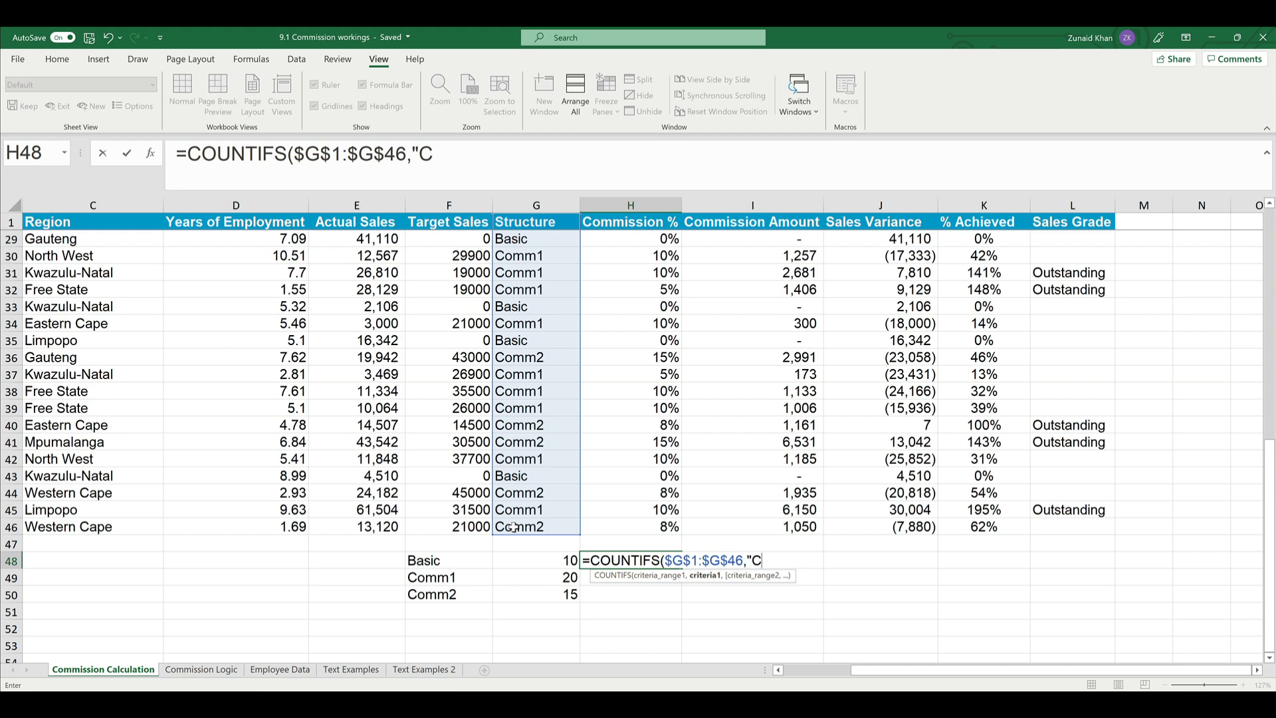
text(omm1",)
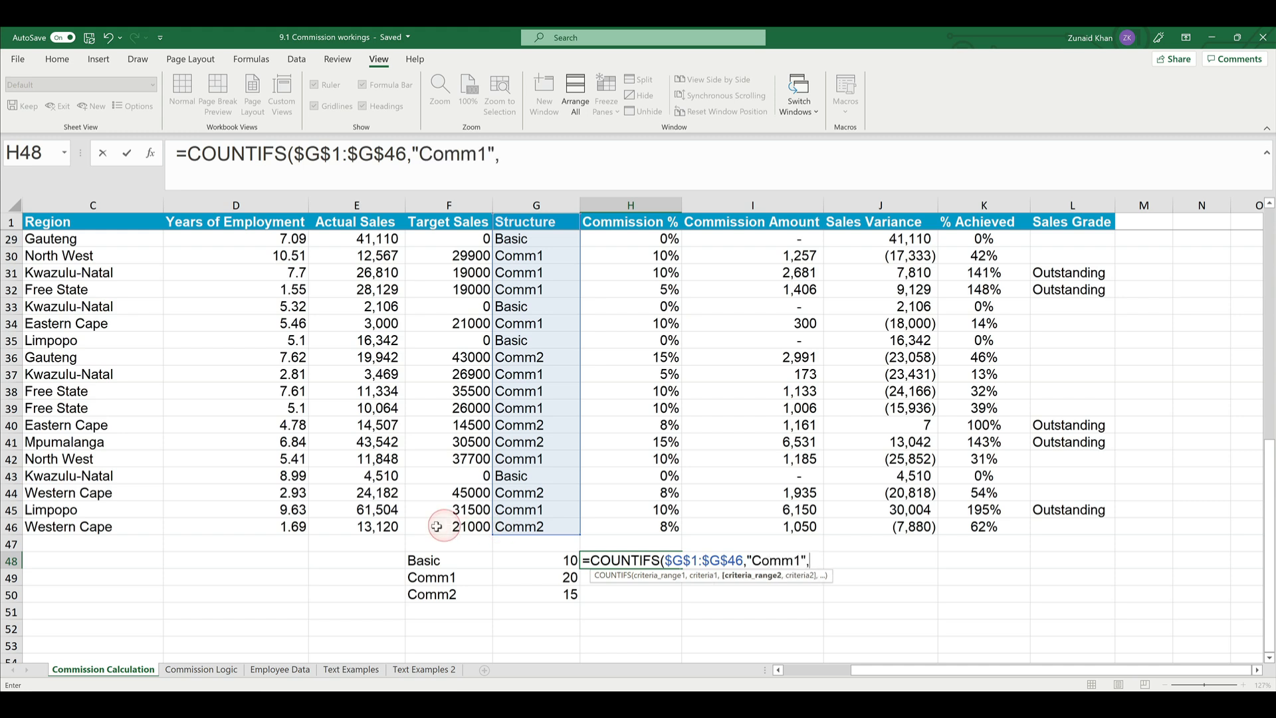
- Complete H48's COUNTIFS formula with the absolute Years of Employment range $D$1:$D$46 and the criterion ">5"
click(257, 526)
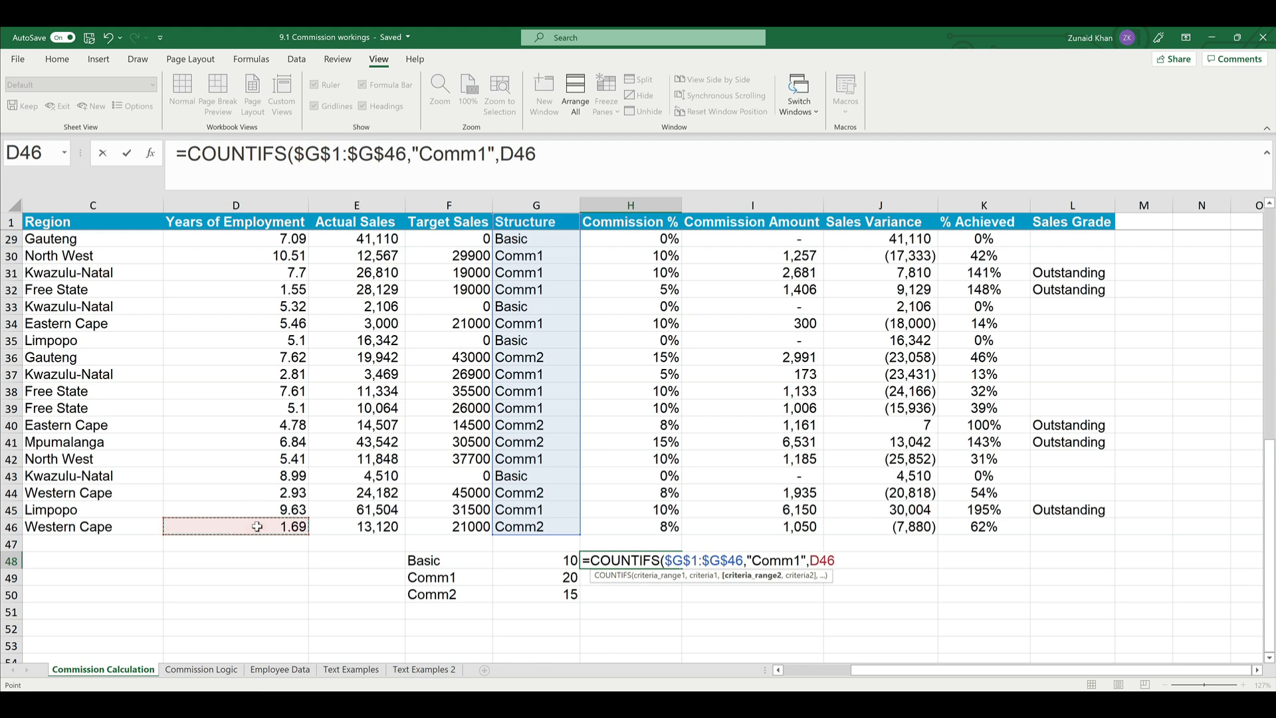
key(ctrl+shift+Up)
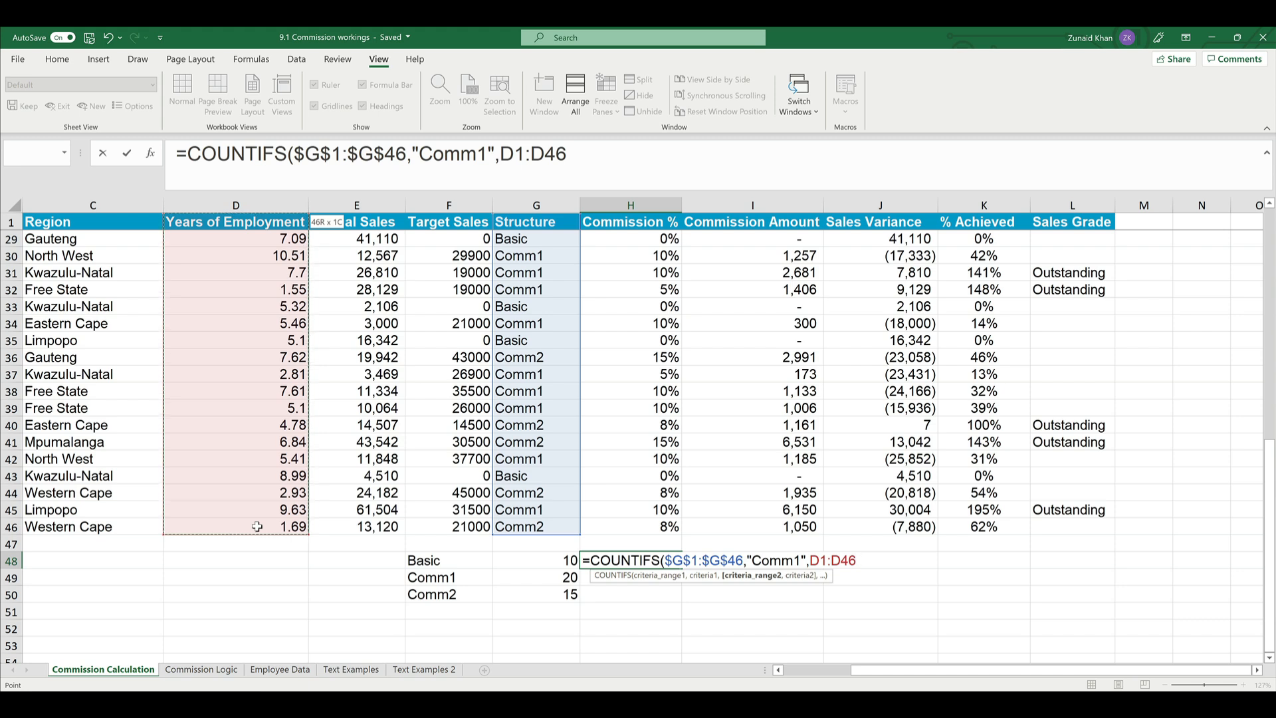
key(F4)
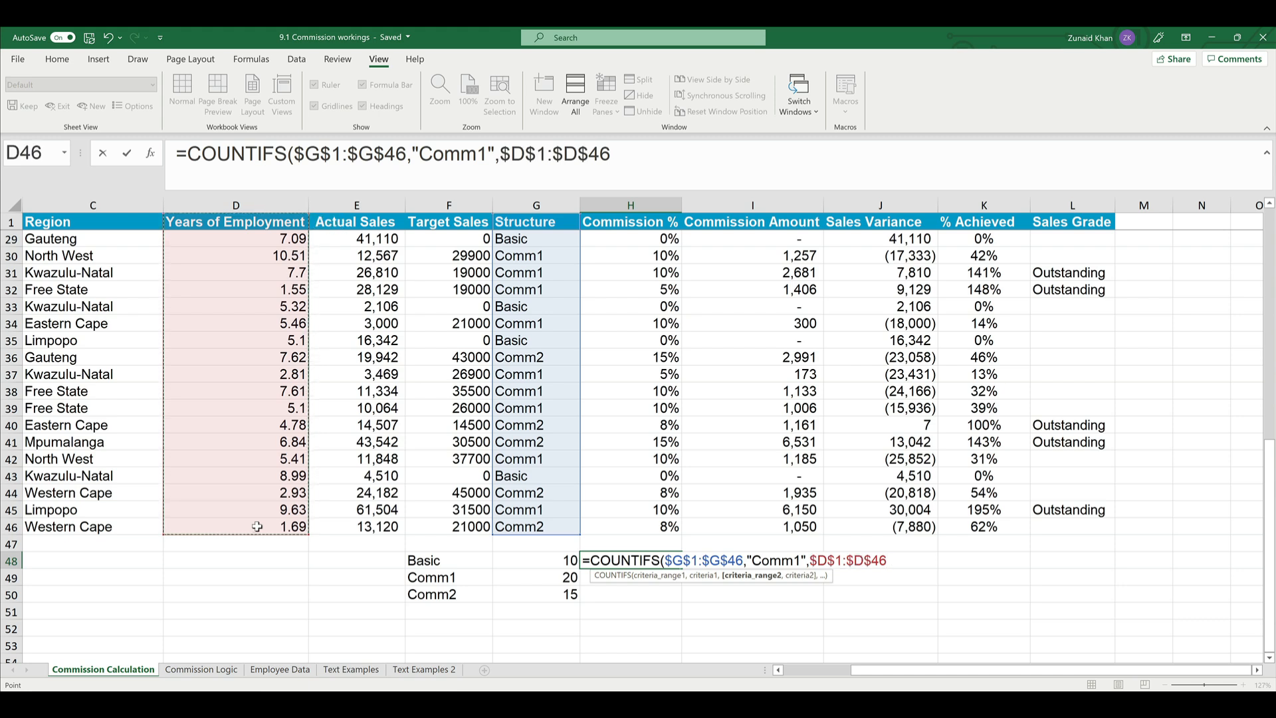
click(841, 561)
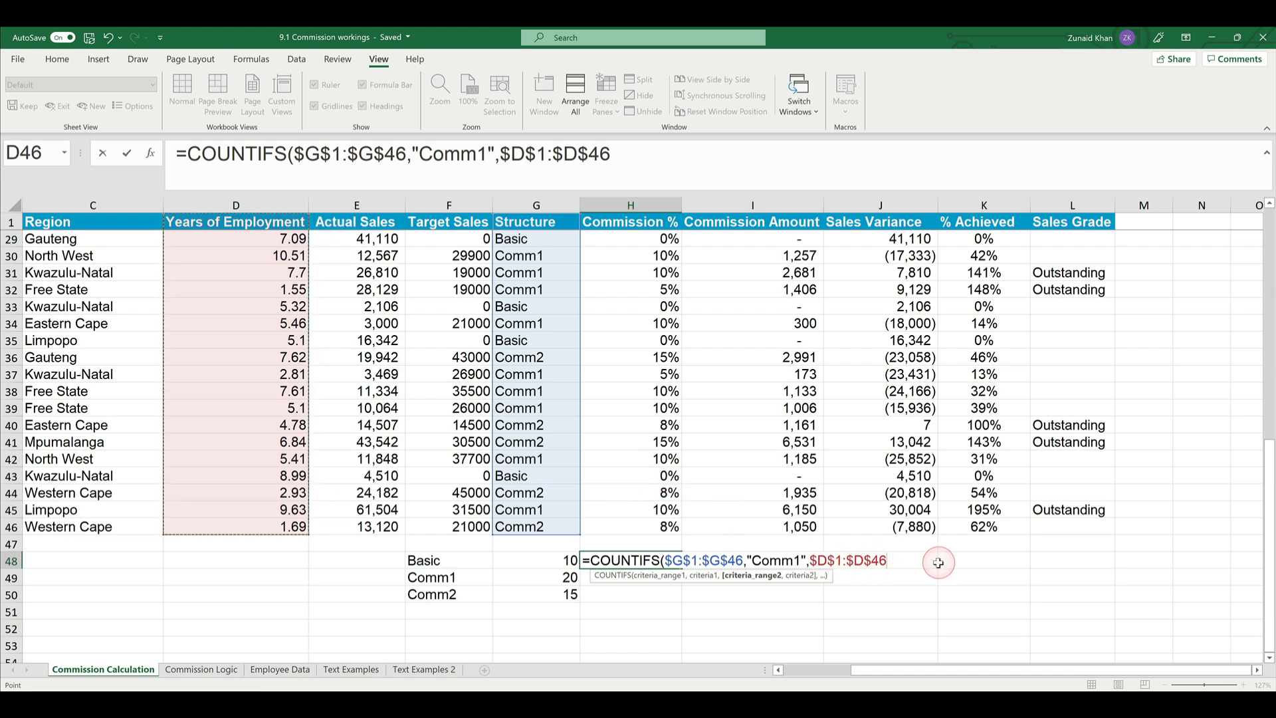
text(,">5)
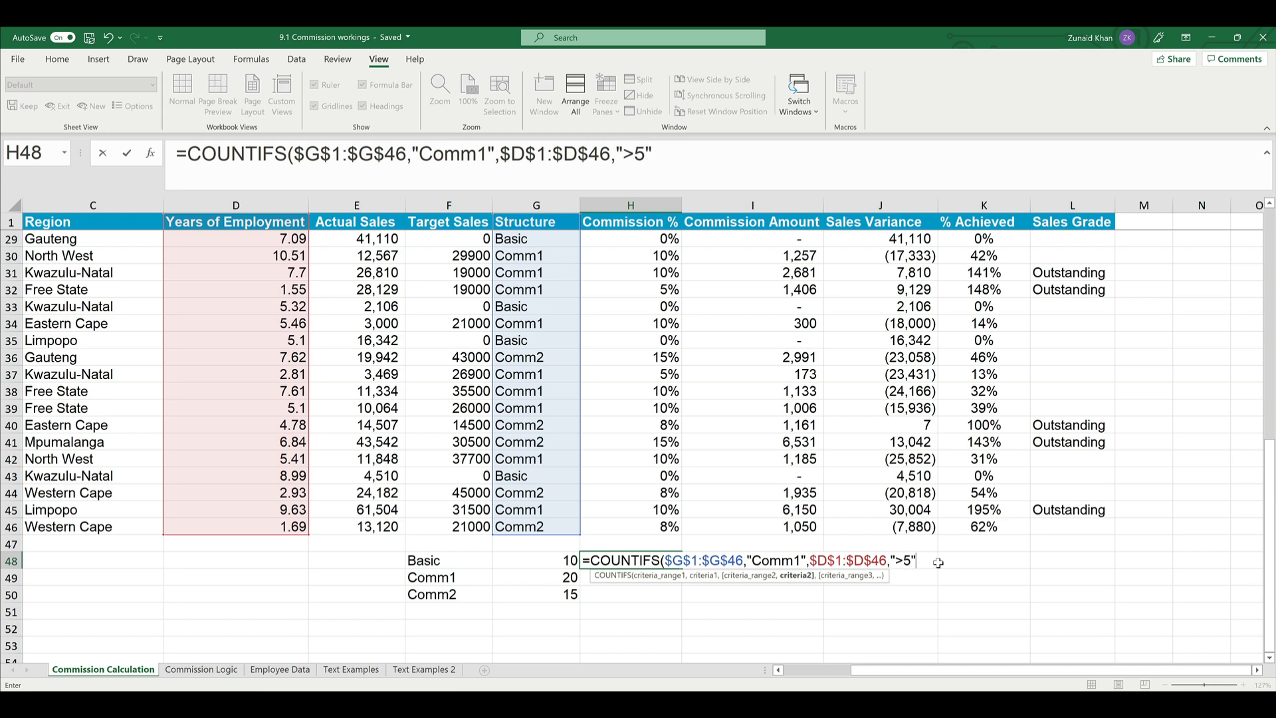
key(Return)
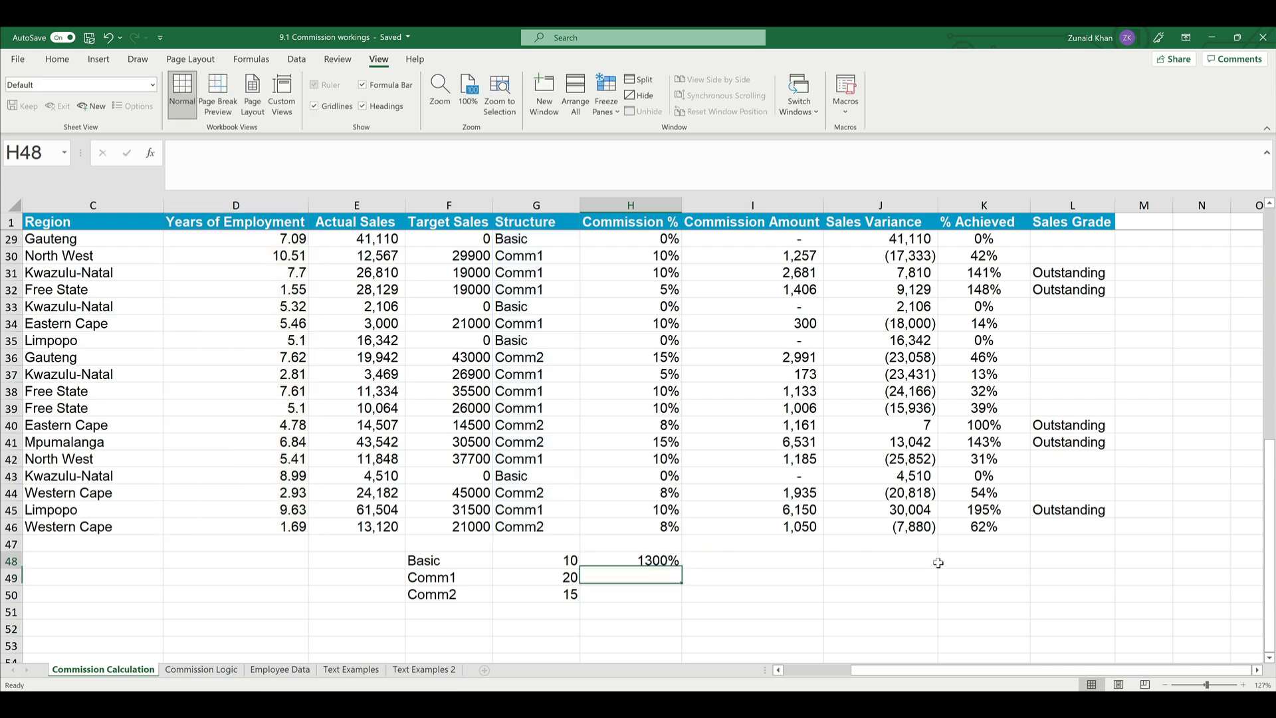
- Apply the Comma number style to the COUNTIFS result in H48 and move the cell to H49 in the Comm1 row
key(Up)
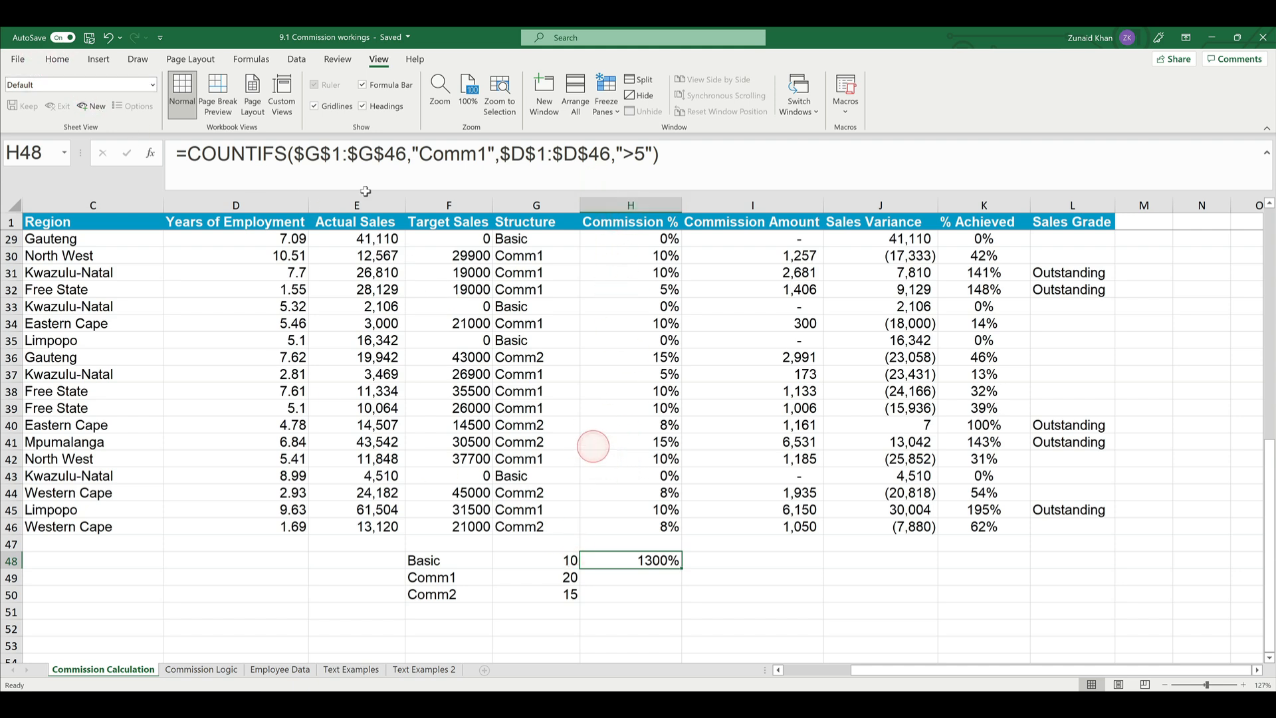
click(56, 61)
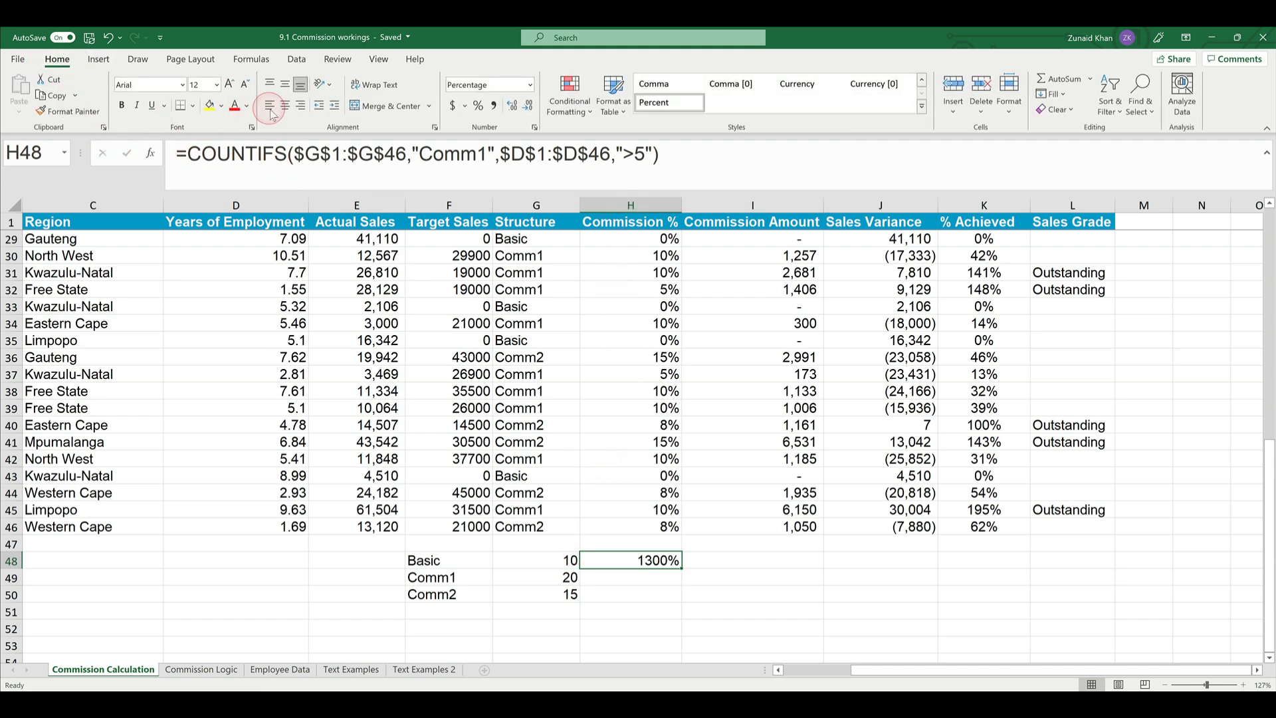
click(493, 106)
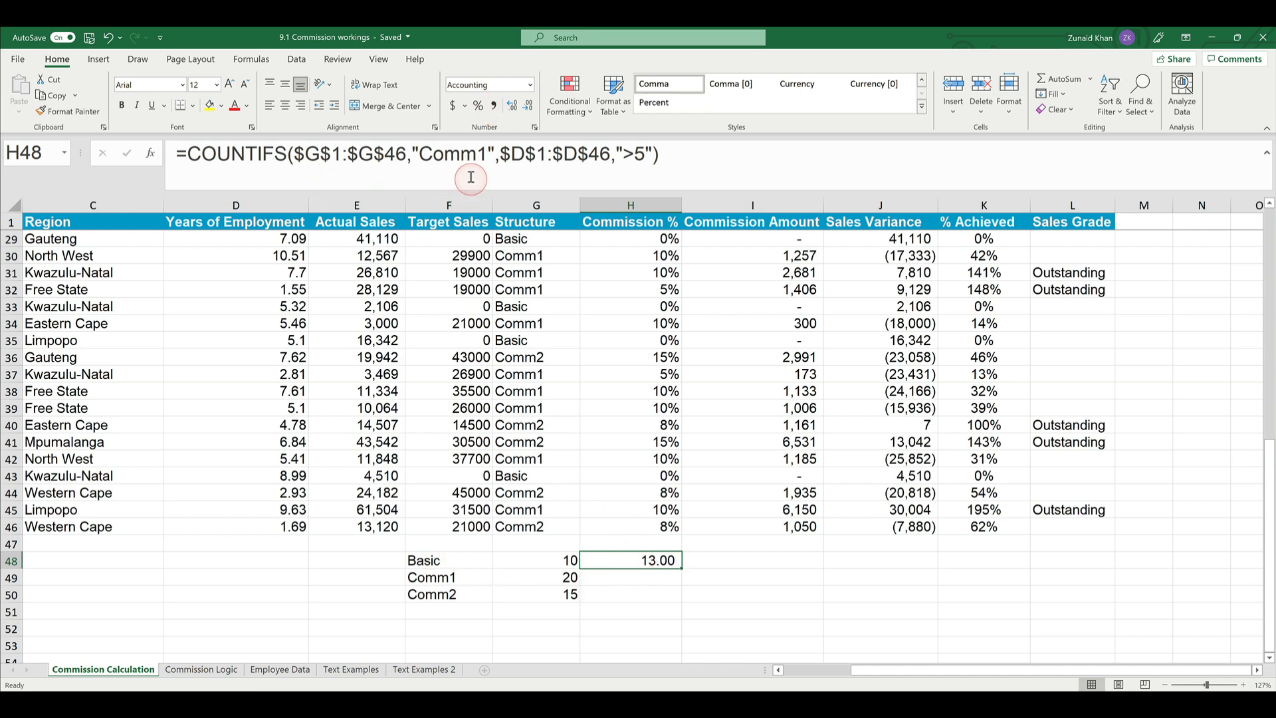
drag(580, 562, 583, 579)
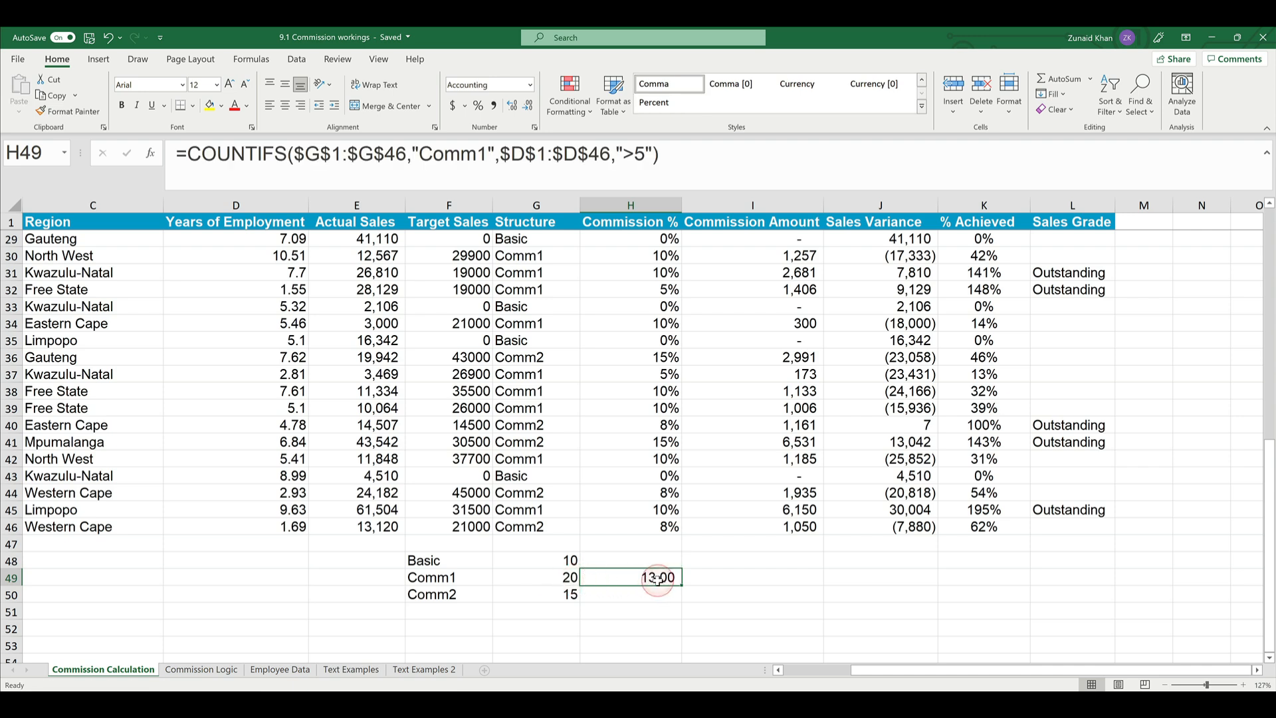
- Copy the COUNTIFS formula from H49 to I49 and change its years of employment criterion to "<=5"
key(ctrl+c)
click(764, 577)
key(ctrl+v)
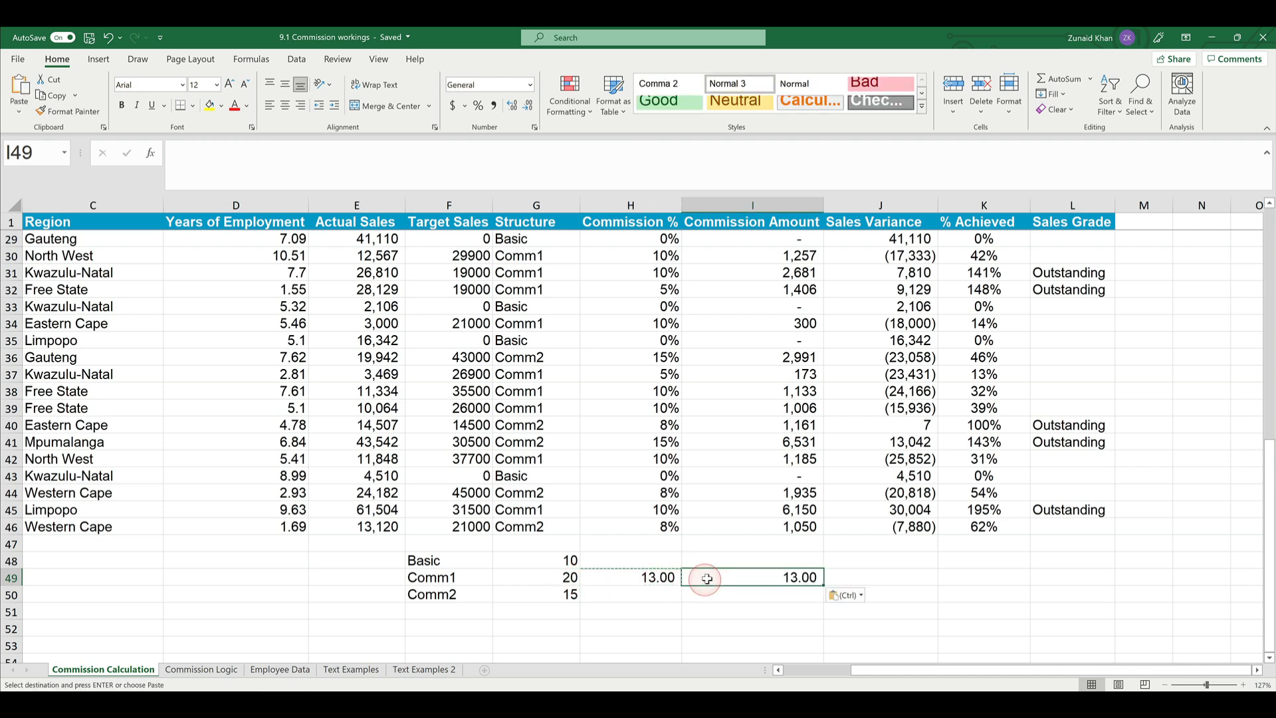
click(634, 156)
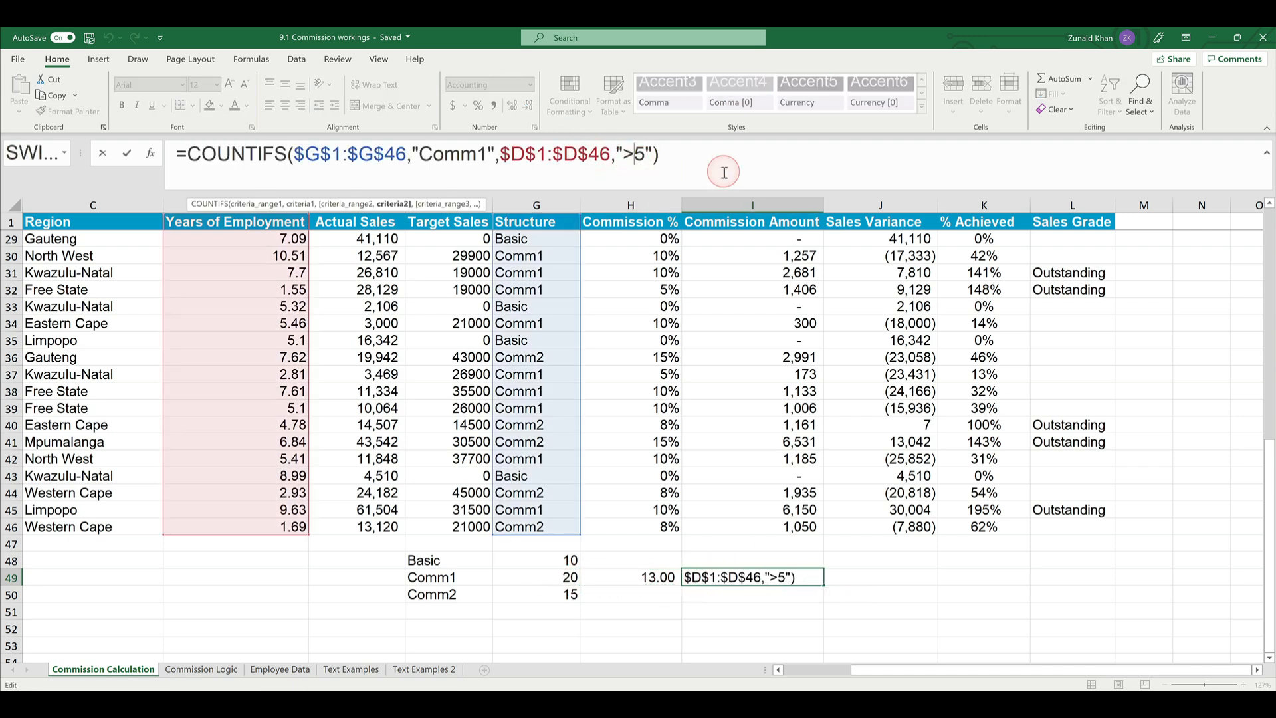
key(BackSpace)
text(<=)
key(Return)
key(Up)
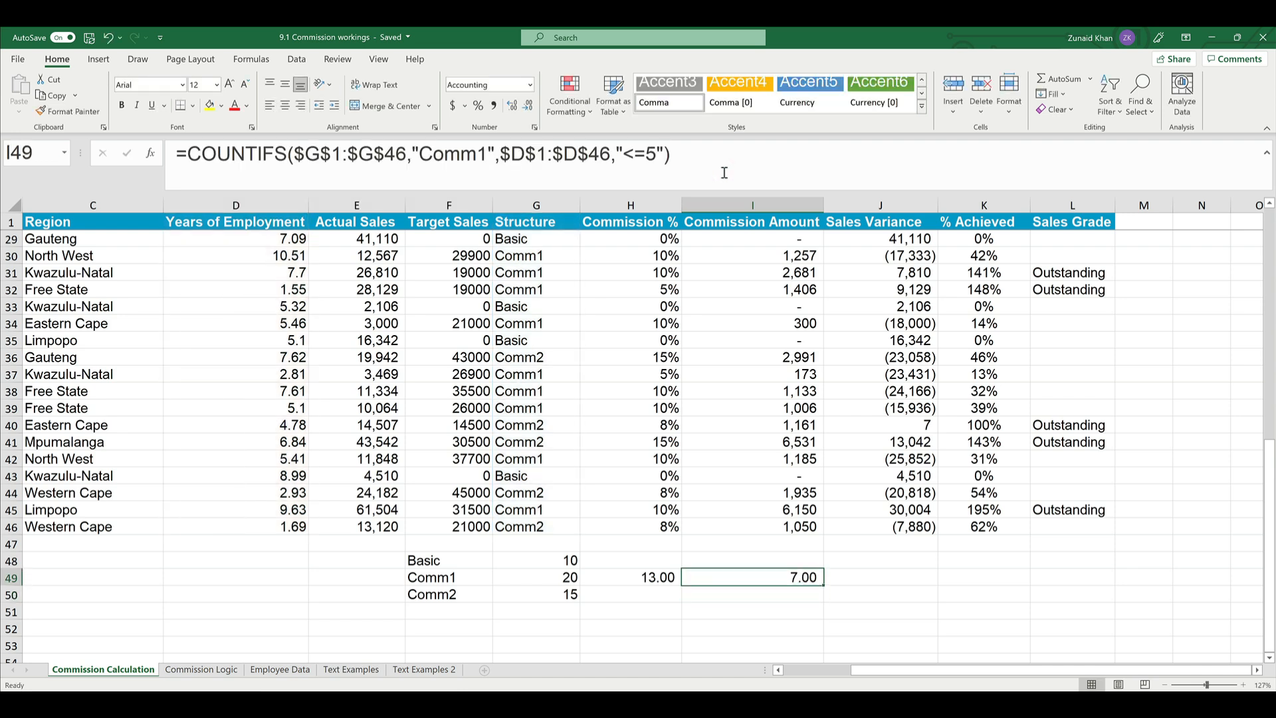
- Compare the Comm1 counts across row 49 and examine the ranges and criteria in H49's COUNTIFS formula
key(shift+Left)
key(Left)
key(Left)
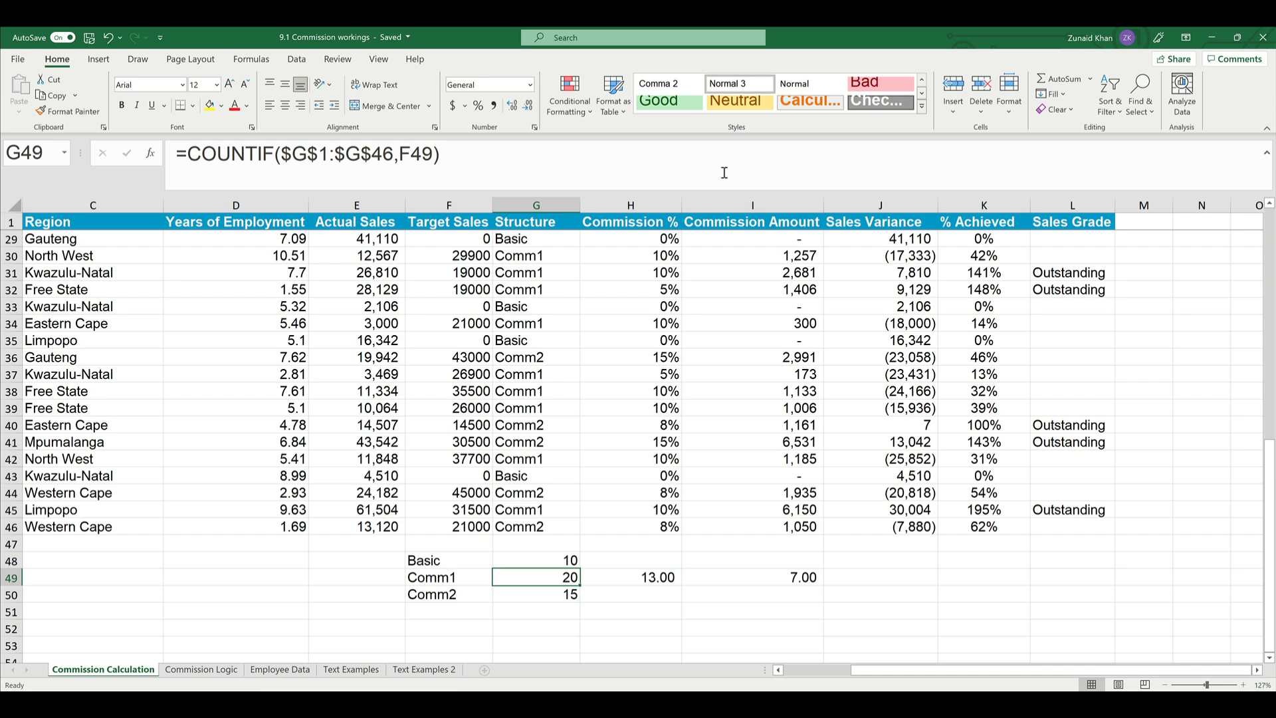
key(Right)
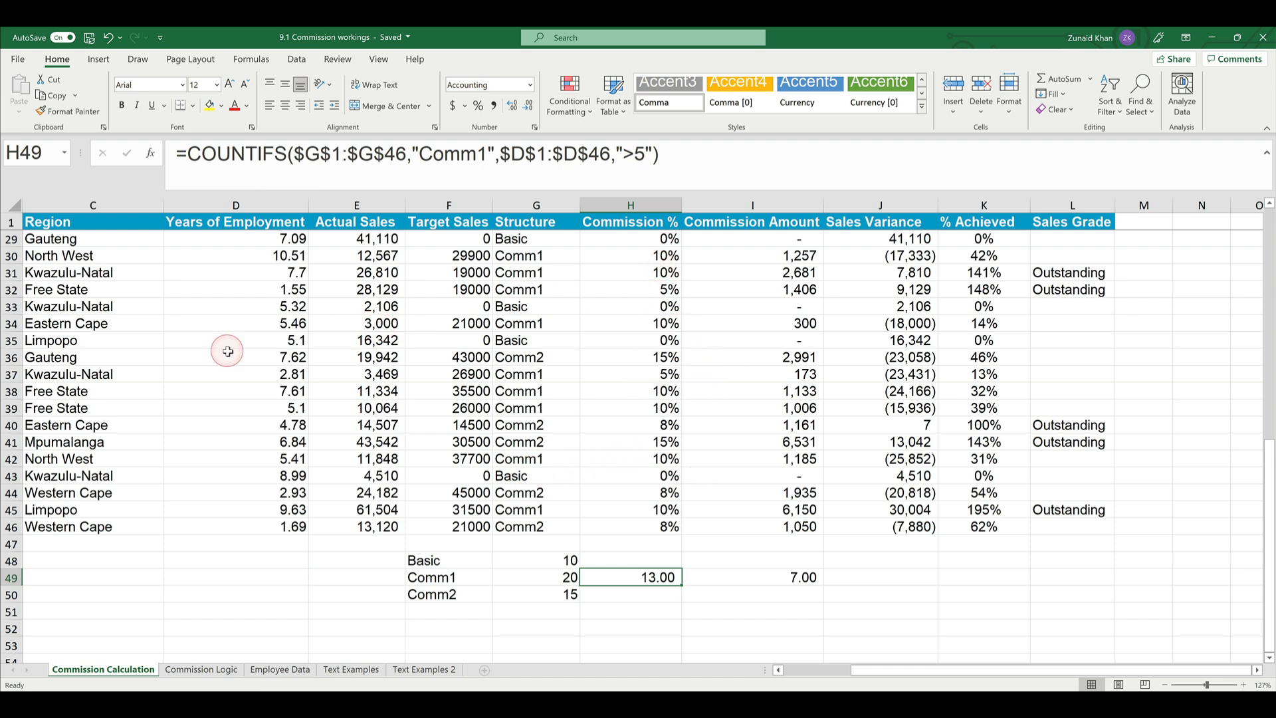
drag(295, 152, 359, 153)
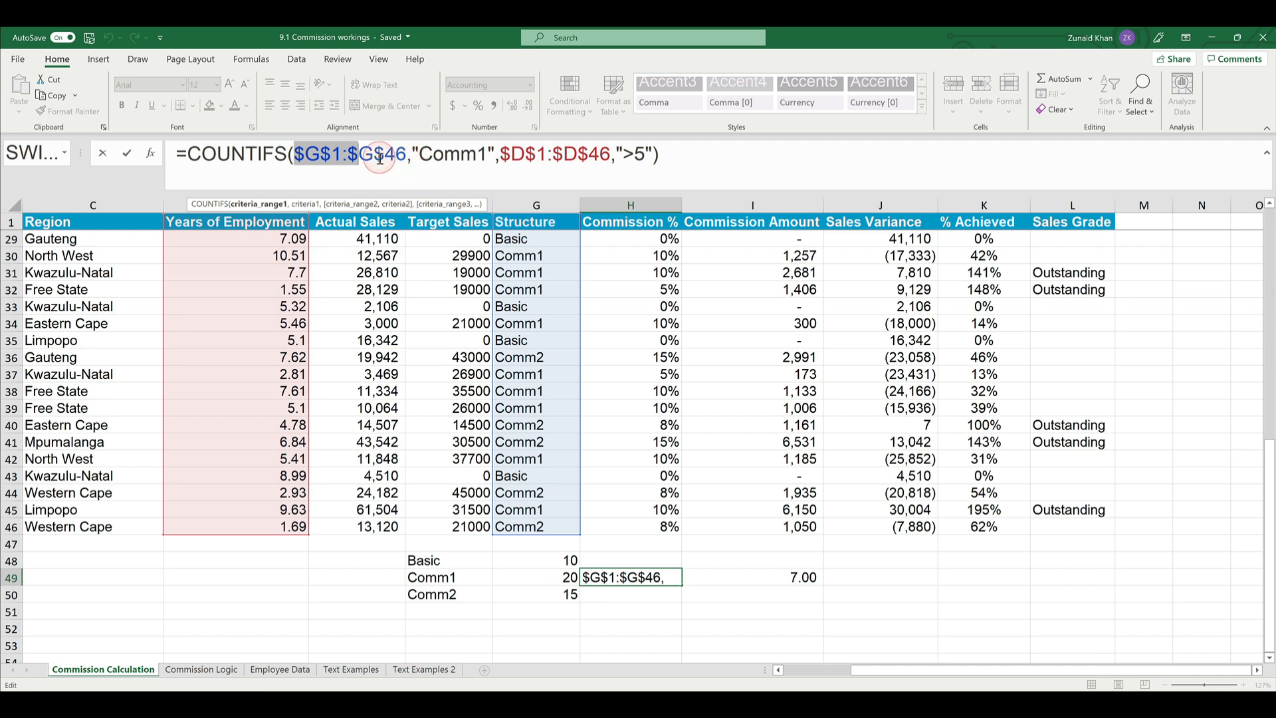
click(451, 156)
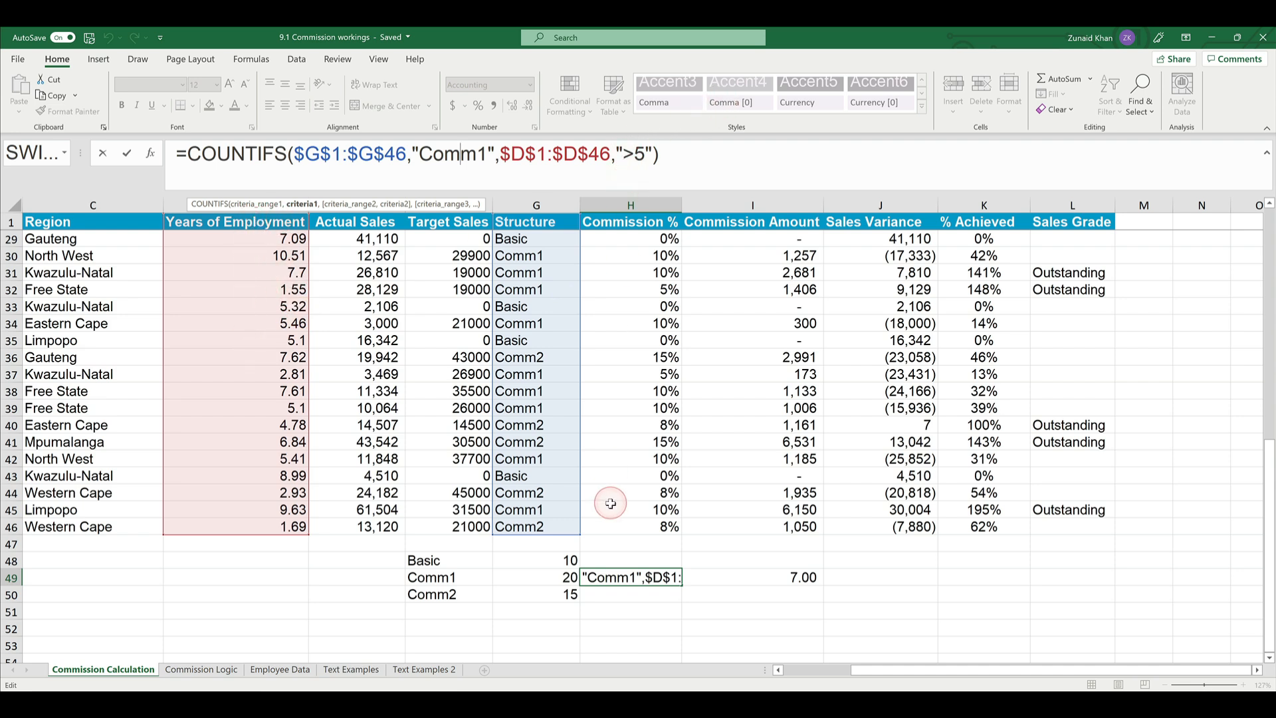
key(ctrl+Return)
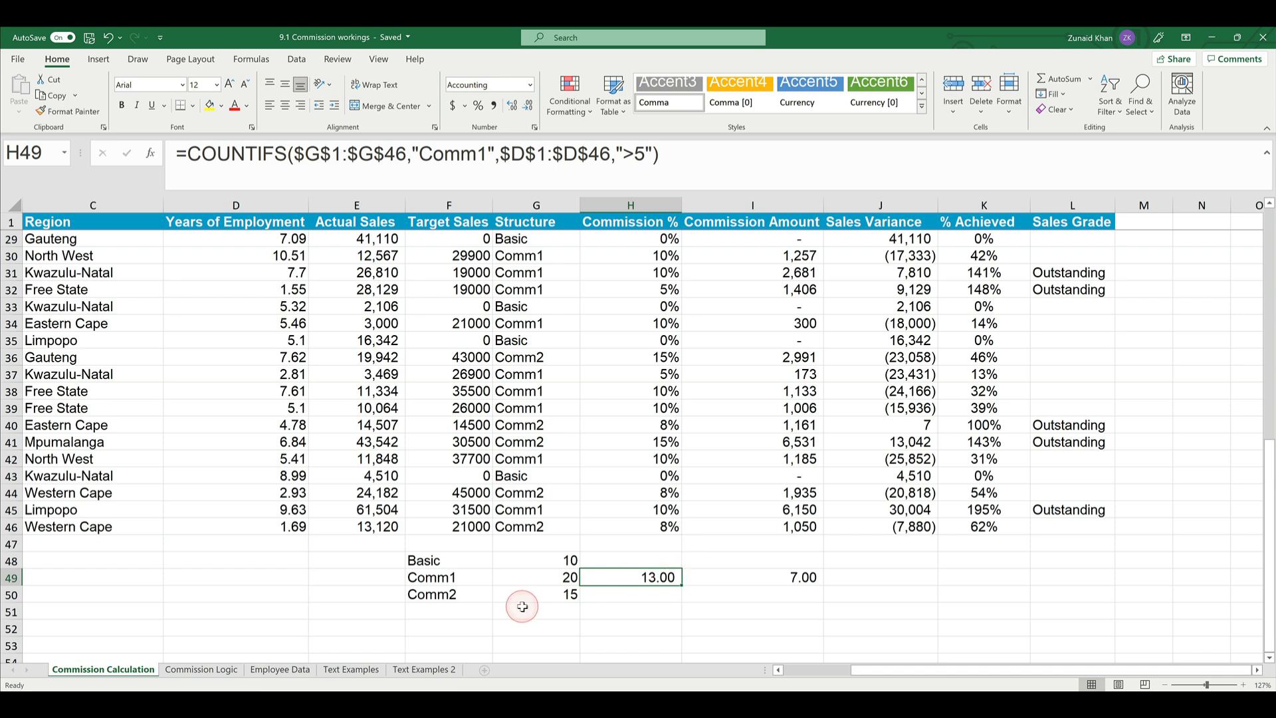
click(556, 579)
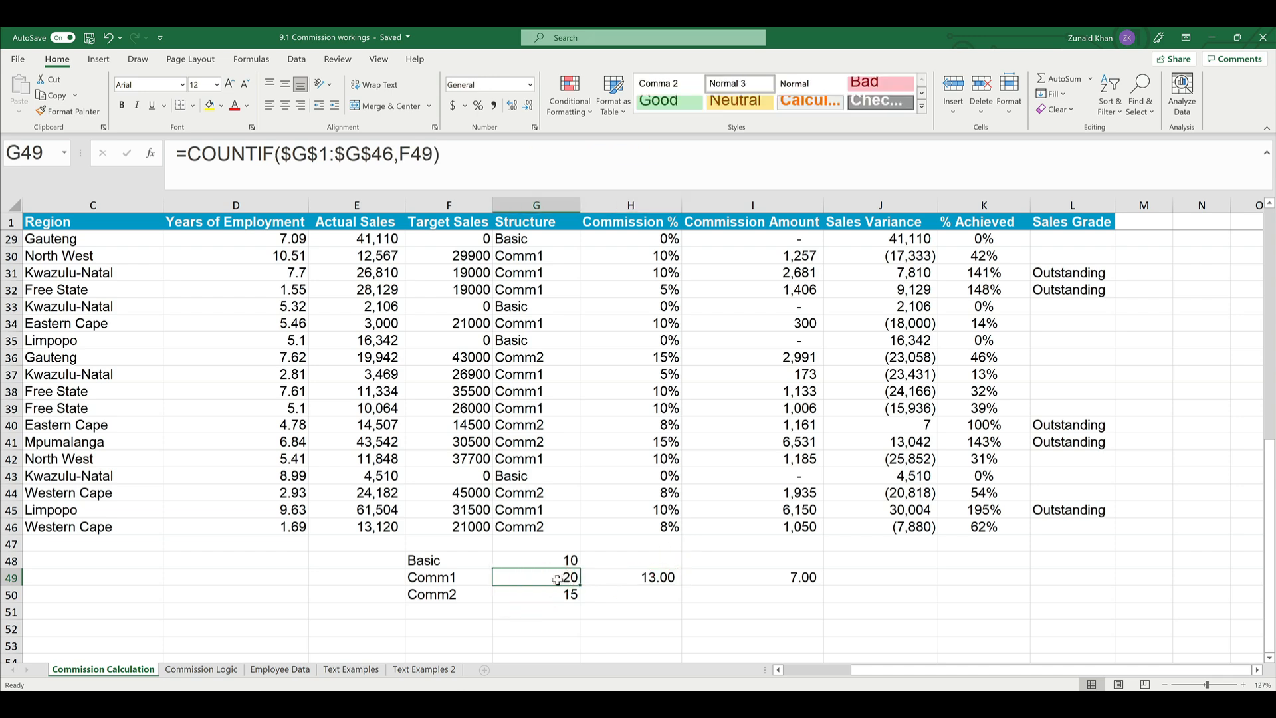
click(423, 562)
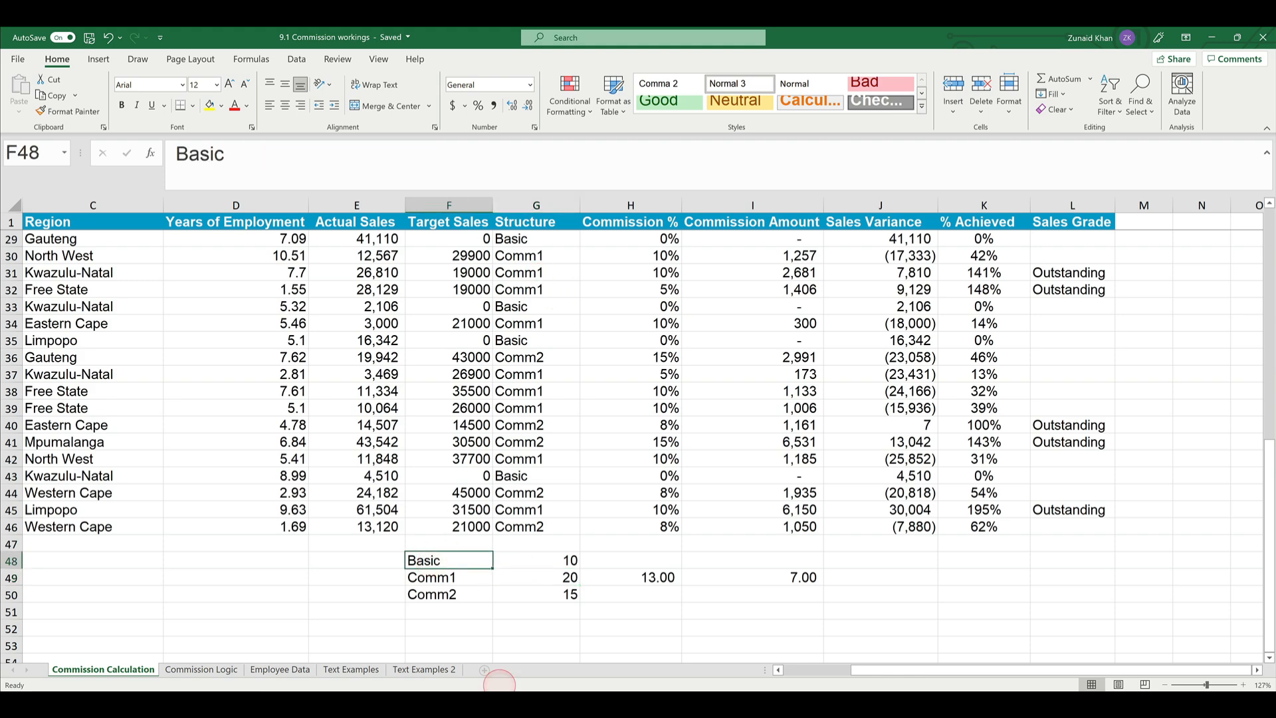